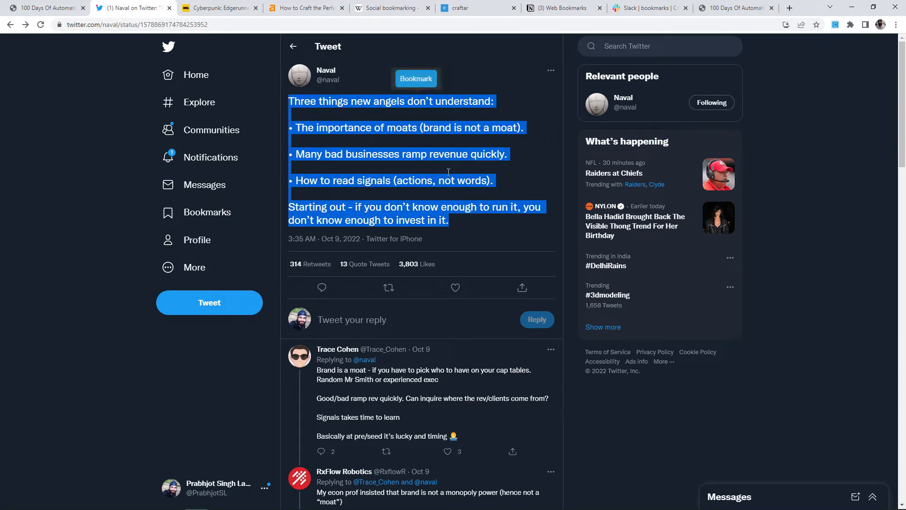
# Bookmark the selected Naval tweet and confirm it appears in Slack and as a new Notion page.
pyautogui.click(416, 80)
pyautogui.click(562, 8)
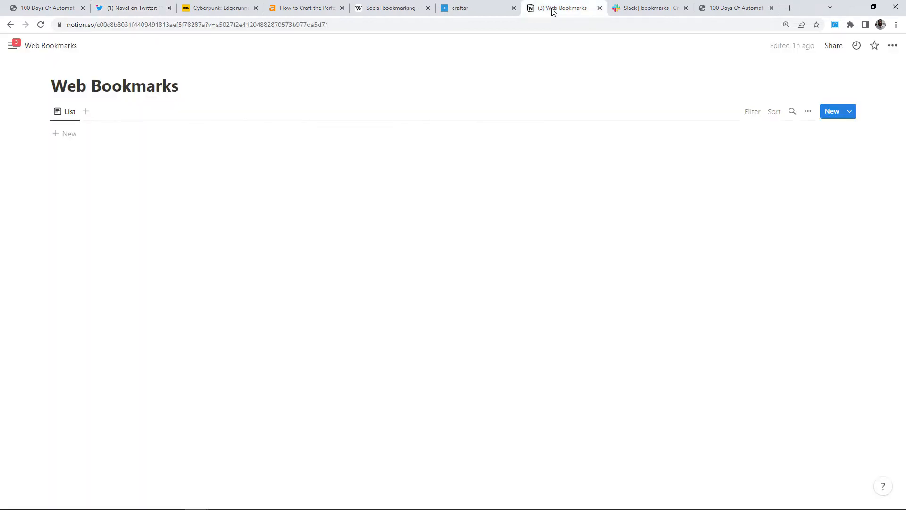
pyautogui.click(644, 8)
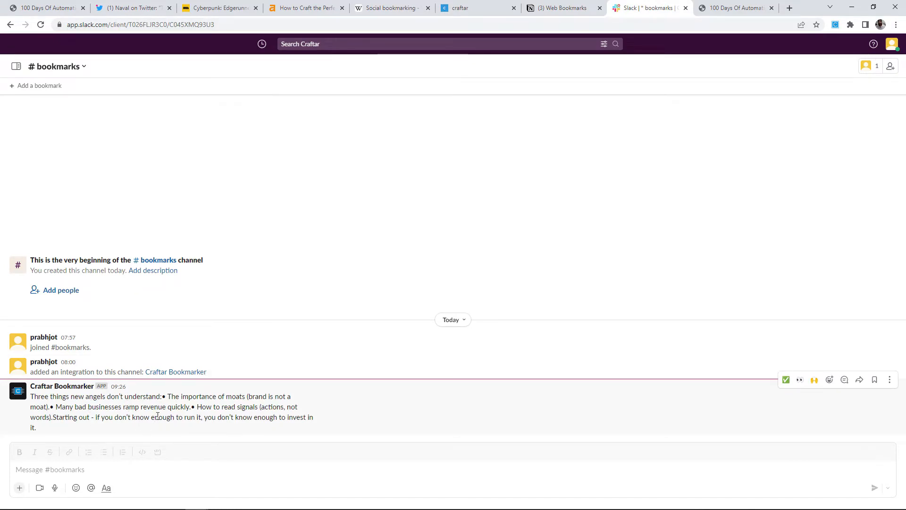
pyautogui.click(566, 8)
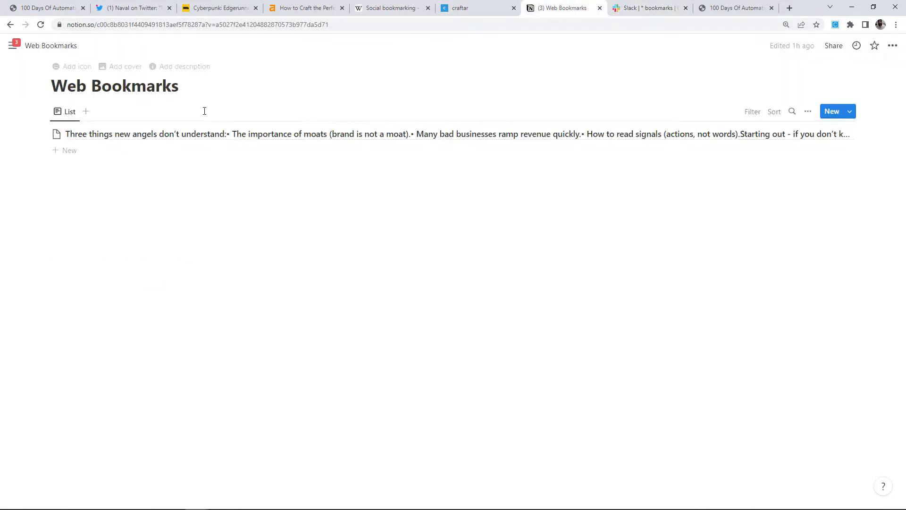
pyautogui.click(203, 136)
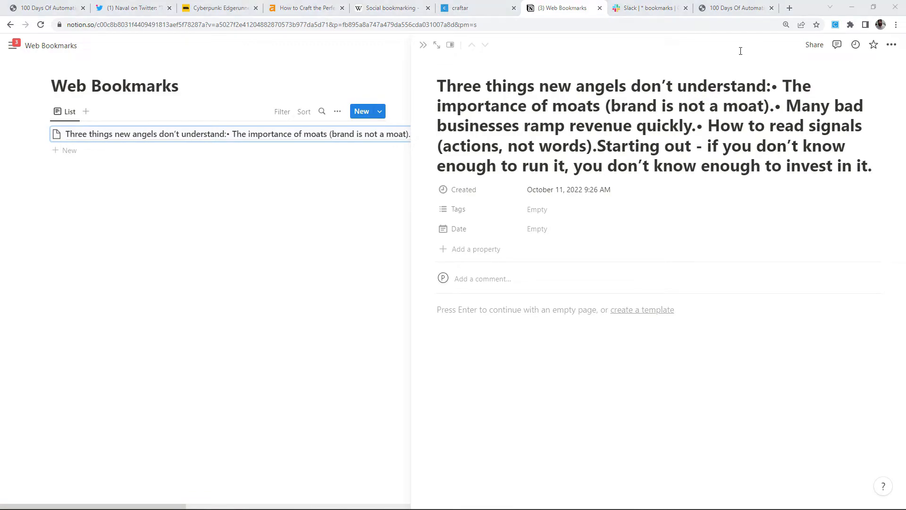
# Check the bookmark in Discord and widen Airtable's Notes column.
pyautogui.hotkey('alt', 'Tab')
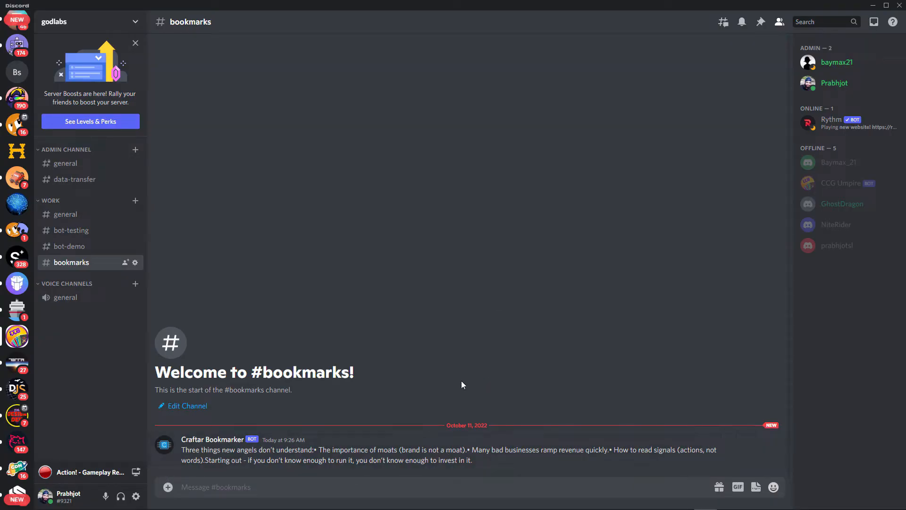
pyautogui.hotkey('alt', 'Tab')
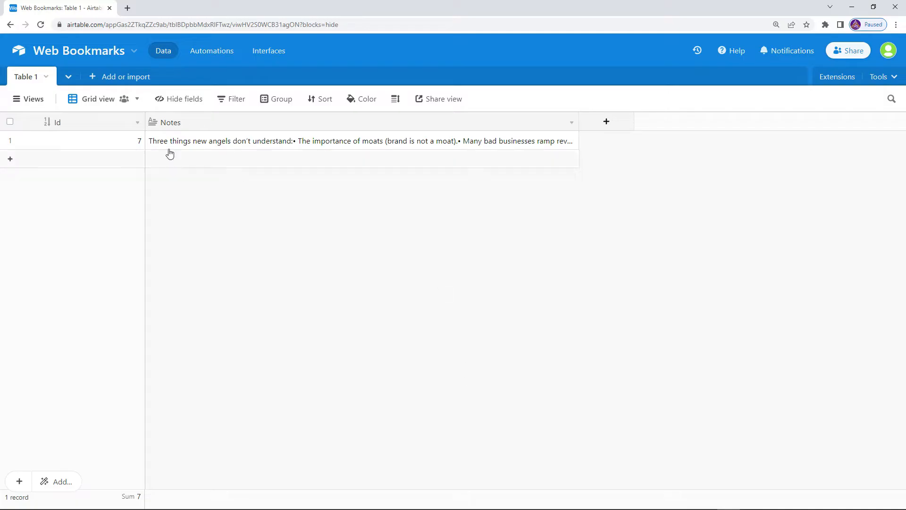
pyautogui.moveTo(577, 117); pyautogui.dragTo(764, 122)
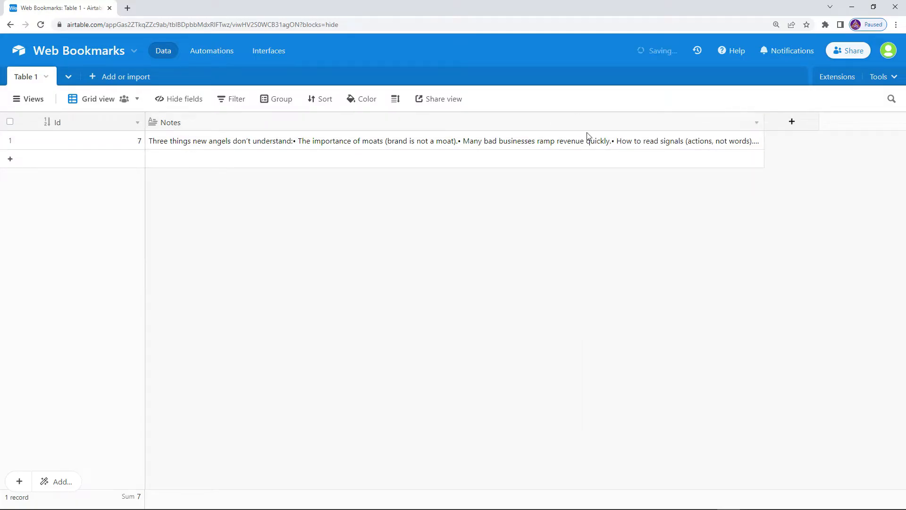
# Select the synopsis paragraph on the Cyberpunk: Edgerunners IMDb page.
pyautogui.hotkey('alt', 'Tab')
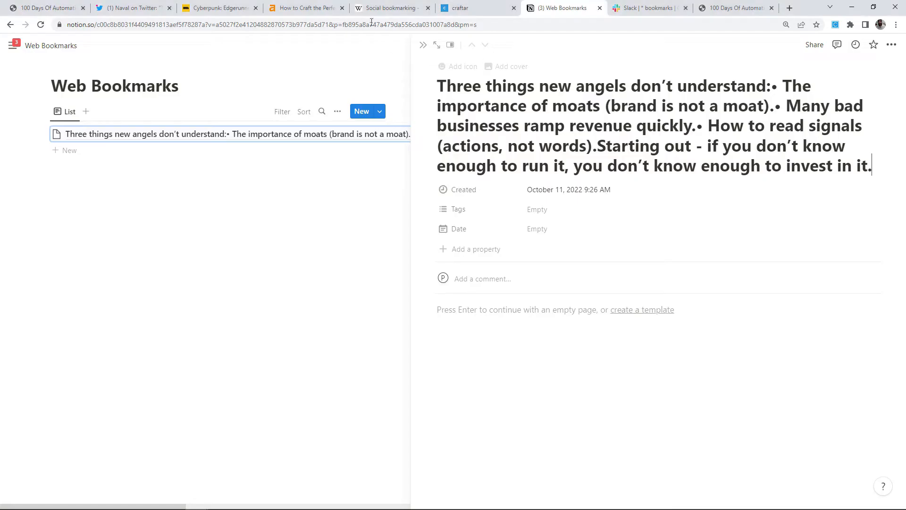
pyautogui.click(222, 8)
pyautogui.moveTo(295, 349); pyautogui.dragTo(160, 319)
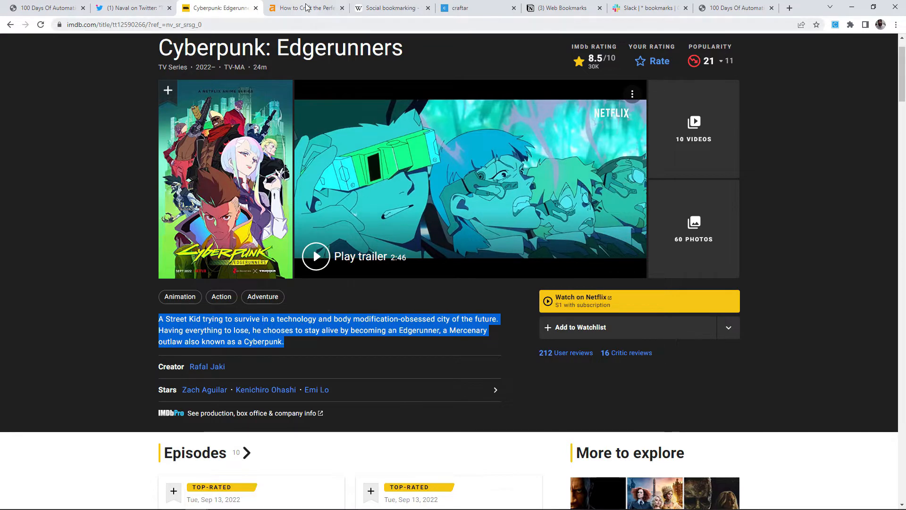
# Bookmark the Ahrefs article's title-tag headline.
pyautogui.hotkey('ctrl', 'Tab')
pyautogui.moveTo(300, 258); pyautogui.dragTo(496, 309)
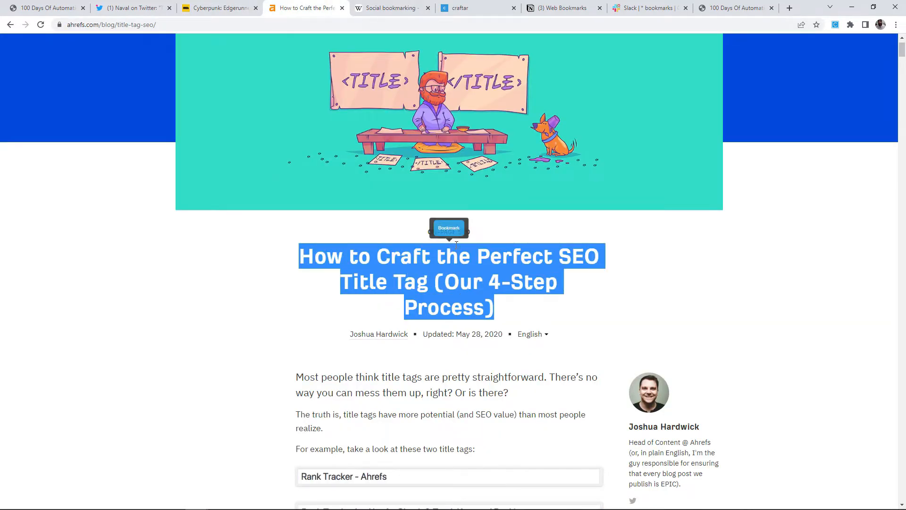
pyautogui.click(452, 228)
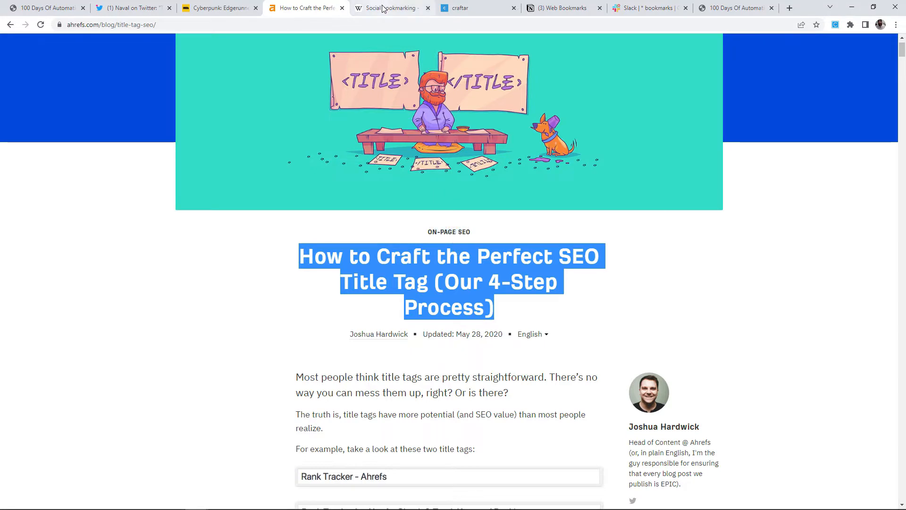
# Bookmark the Wikipedia Social bookmarking intro paragraph and check the Slack channel.
pyautogui.click(384, 8)
pyautogui.moveTo(92, 133); pyautogui.dragTo(690, 143)
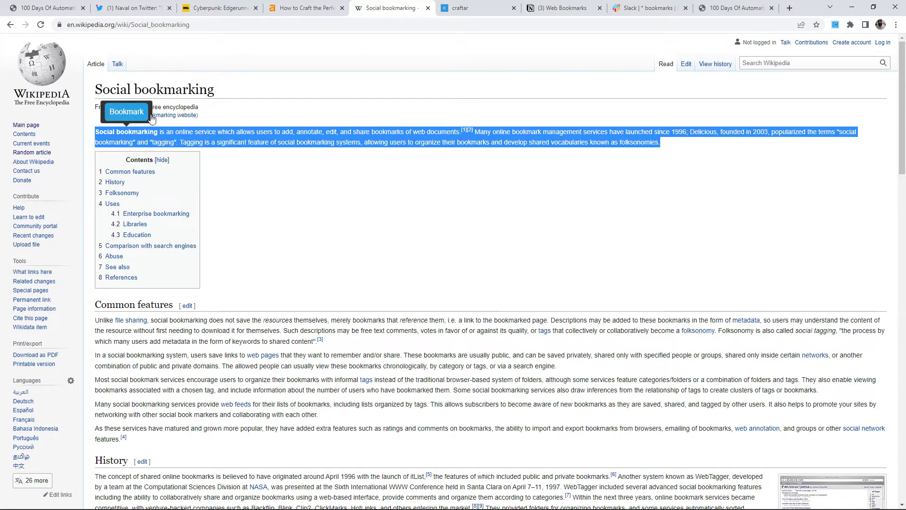
pyautogui.click(112, 117)
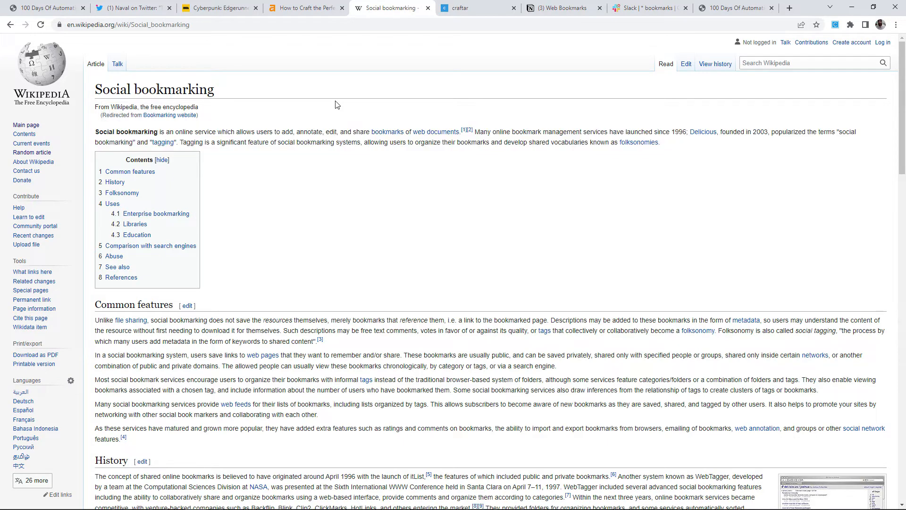
pyautogui.click(630, 8)
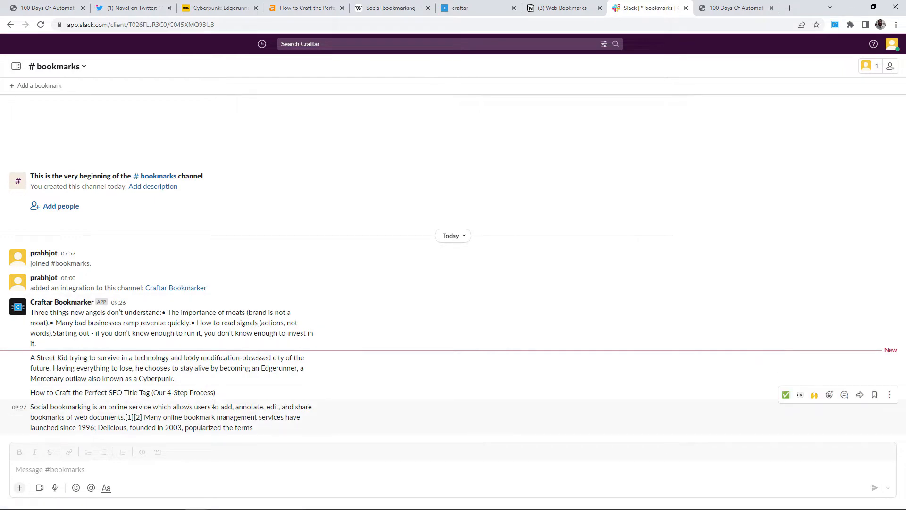
# Confirm Notion's full list, Discord and Airtable each show all four bookmarked snippets.
pyautogui.click(560, 11)
pyautogui.click(243, 247)
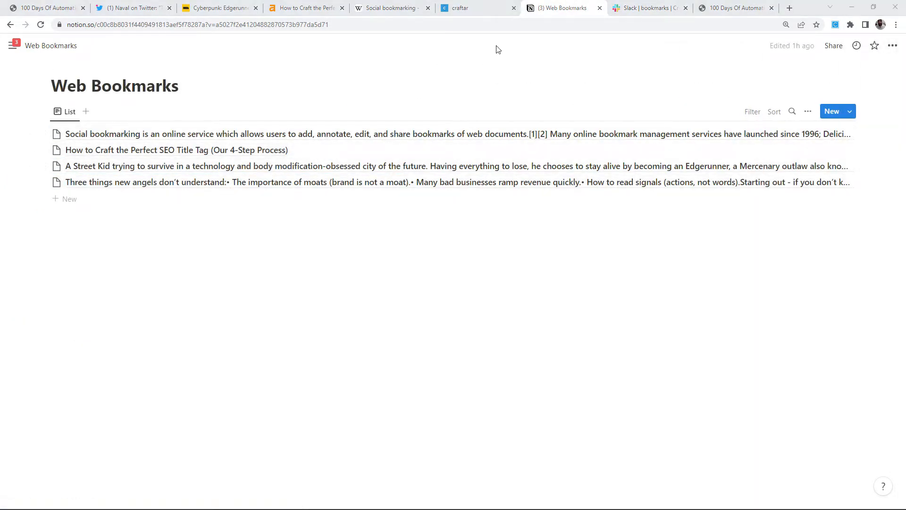
pyautogui.hotkey('alt', 'Tab')
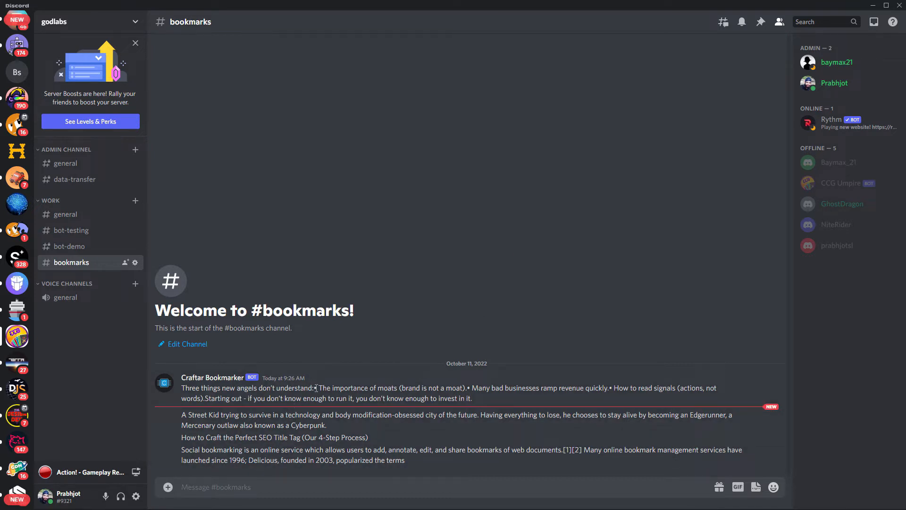
pyautogui.hotkey('alt', 'Tab')
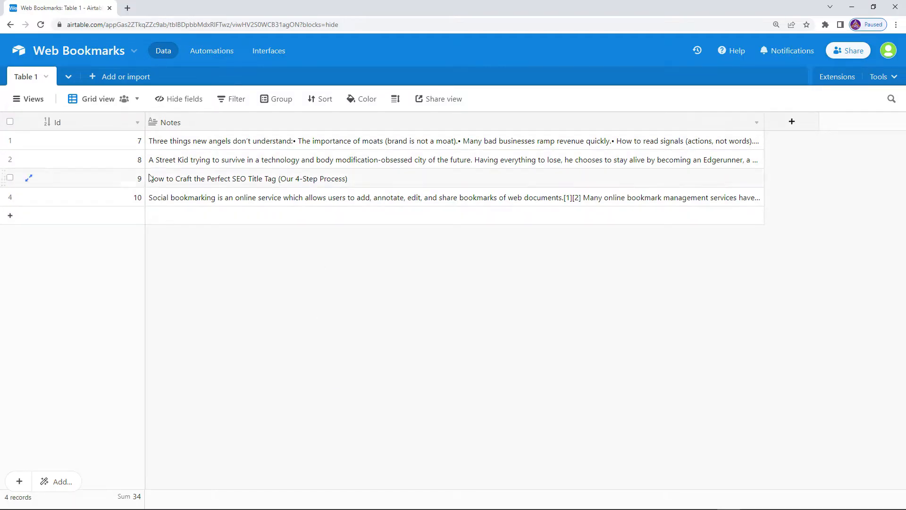
pyautogui.hotkey('alt', 'Tab')
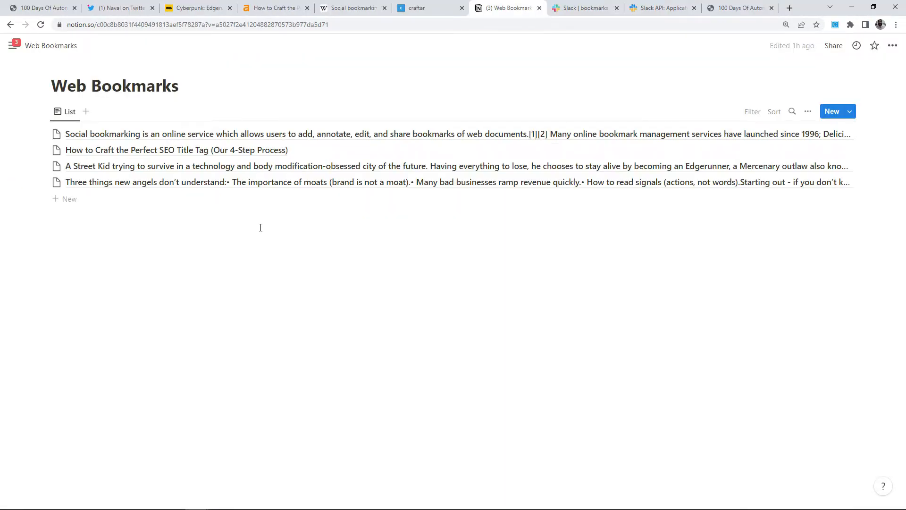
pyautogui.click(416, 11)
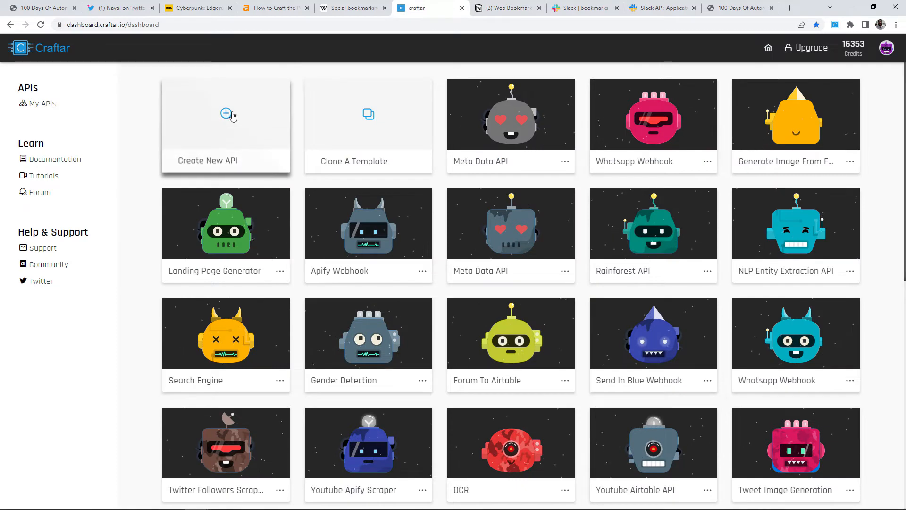
# Create a new Craftar API named Woof with an empty Inputs-to-Outputs flow.
pyautogui.click(231, 115)
pyautogui.doubleClick(414, 285)
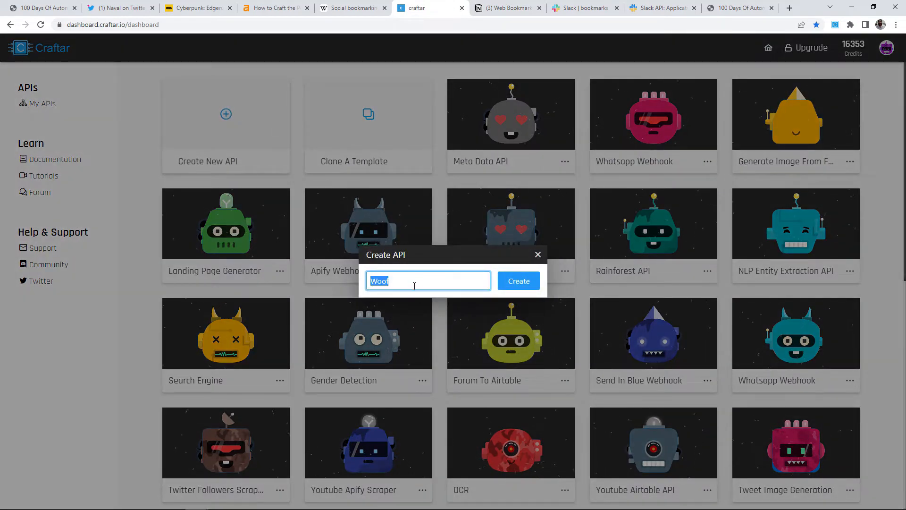
pyautogui.write('Woof')
pyautogui.click(519, 282)
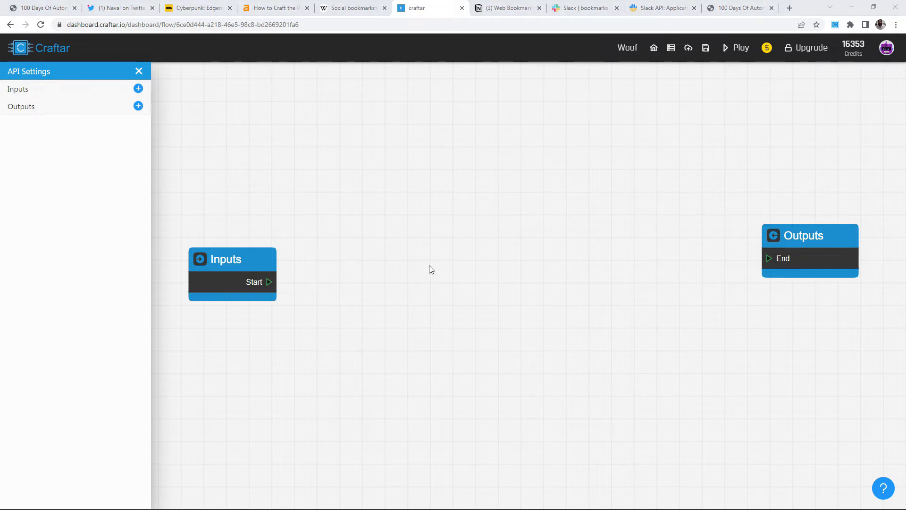
pyautogui.hotkey('alt', 'Tab')
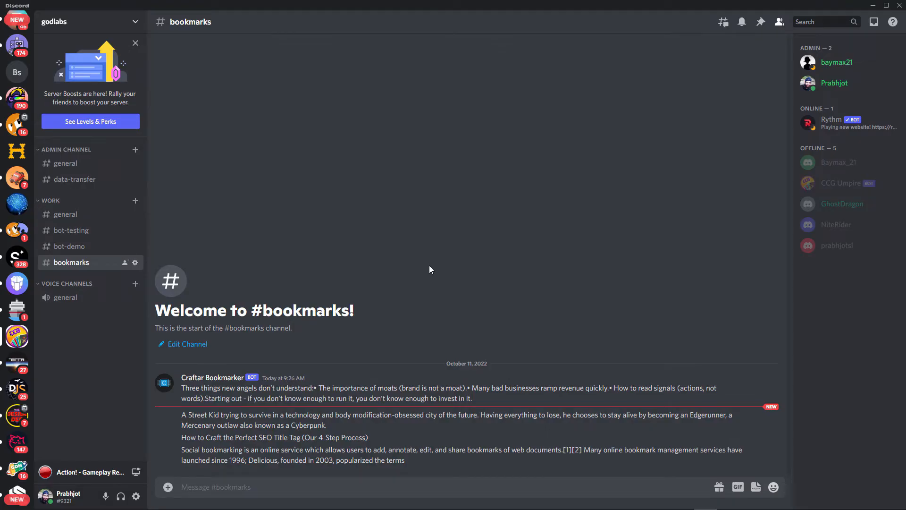
# Add a new webhook under the #bookmarks channel's Integrations > Webhooks settings.
pyautogui.click(135, 262)
pyautogui.click(254, 107)
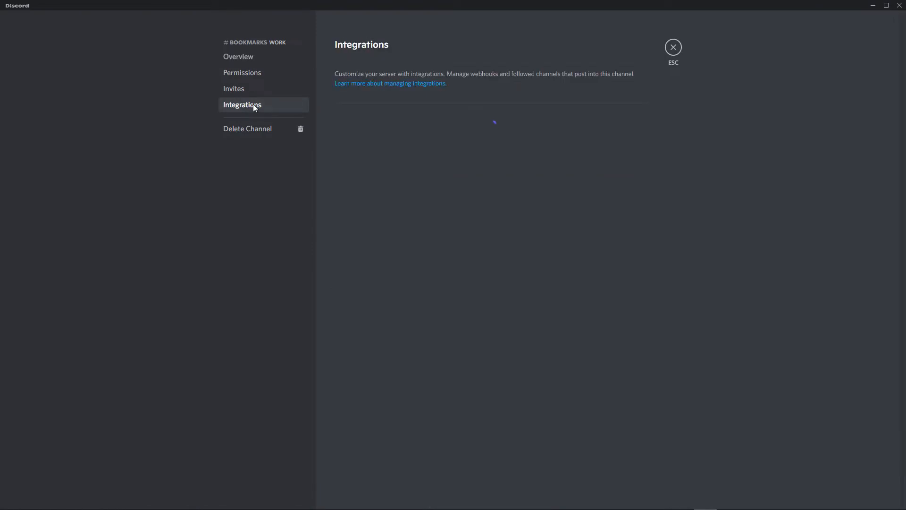
pyautogui.click(451, 135)
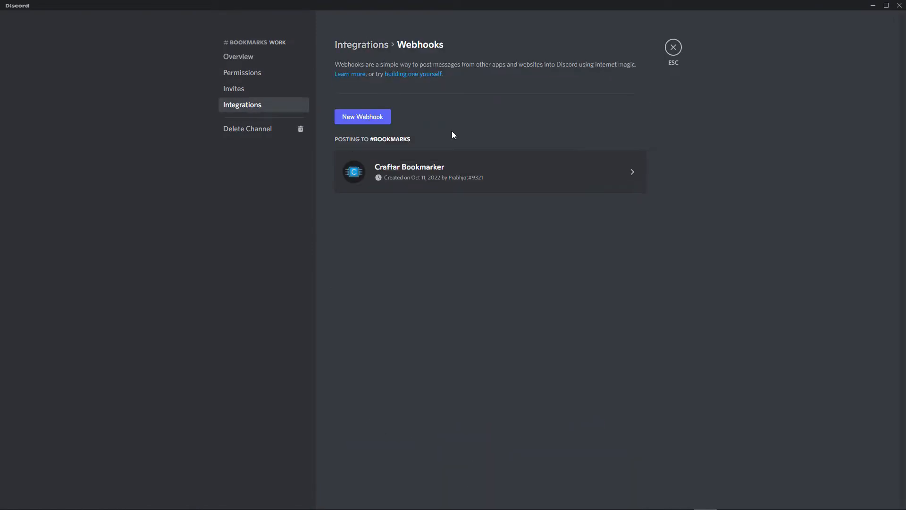
pyautogui.click(362, 118)
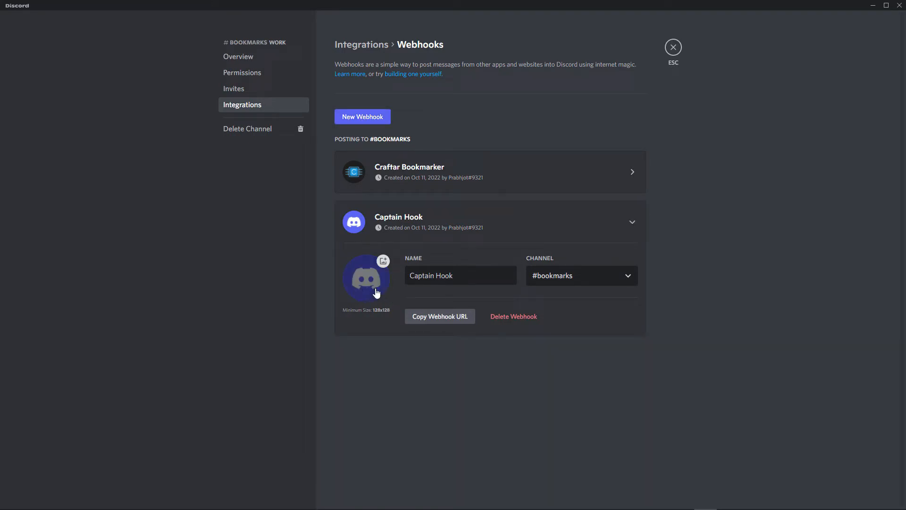
# Delete the trial Captain Hook webhook, leaving only Craftar Bookmarker.
pyautogui.moveTo(470, 274); pyautogui.dragTo(397, 279)
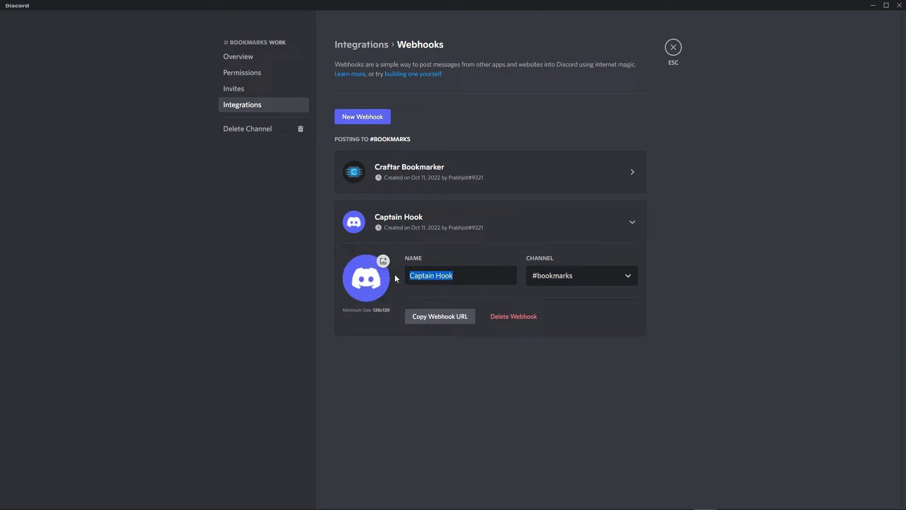
pyautogui.click(509, 288)
pyautogui.click(585, 281)
pyautogui.click(568, 241)
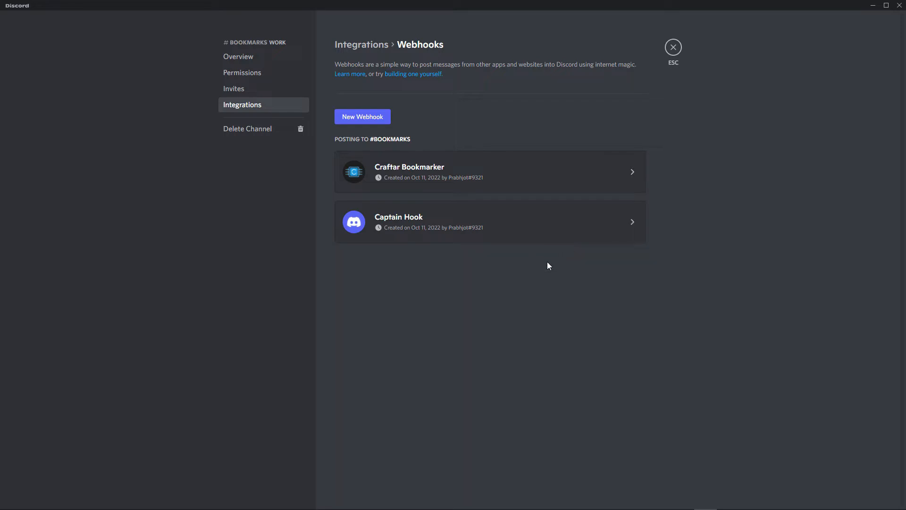
pyautogui.click(549, 230)
pyautogui.click(521, 317)
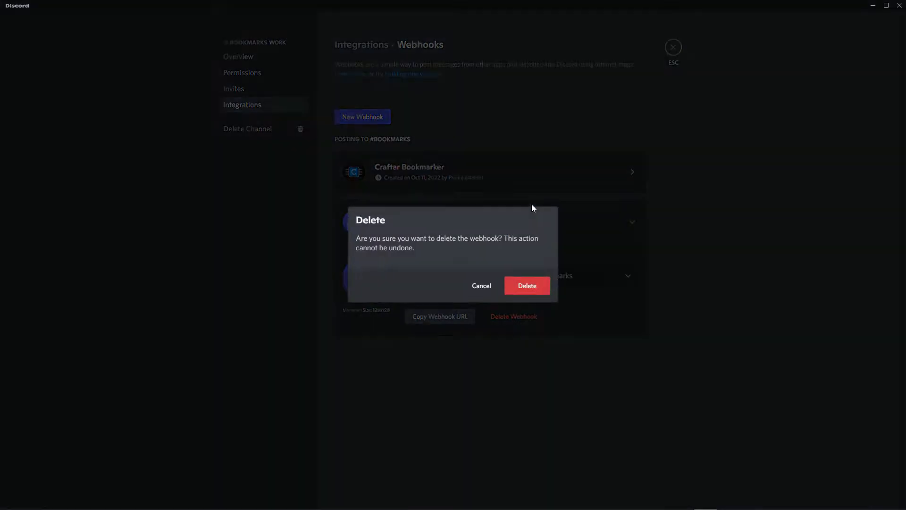
pyautogui.click(540, 294)
pyautogui.click(530, 184)
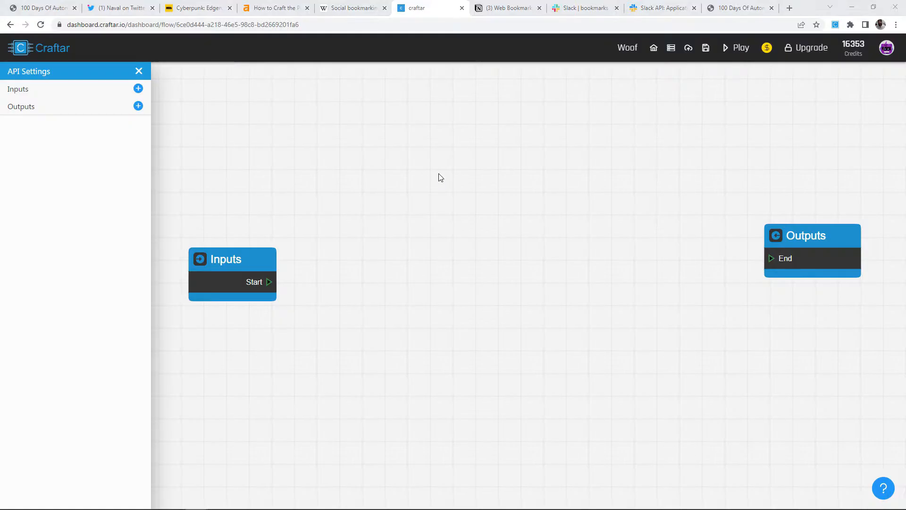
# Add a Network > REST API > API Connector block between Inputs and Outputs.
pyautogui.hotkey('alt', 'Tab')
pyautogui.rightClick(389, 193)
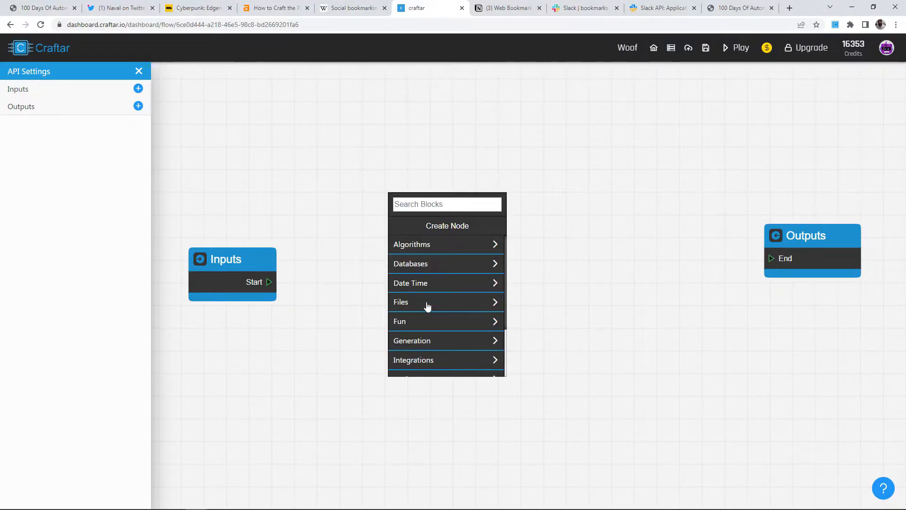
pyautogui.scroll(-2, 428, 316)
pyautogui.click(428, 325)
pyautogui.click(444, 243)
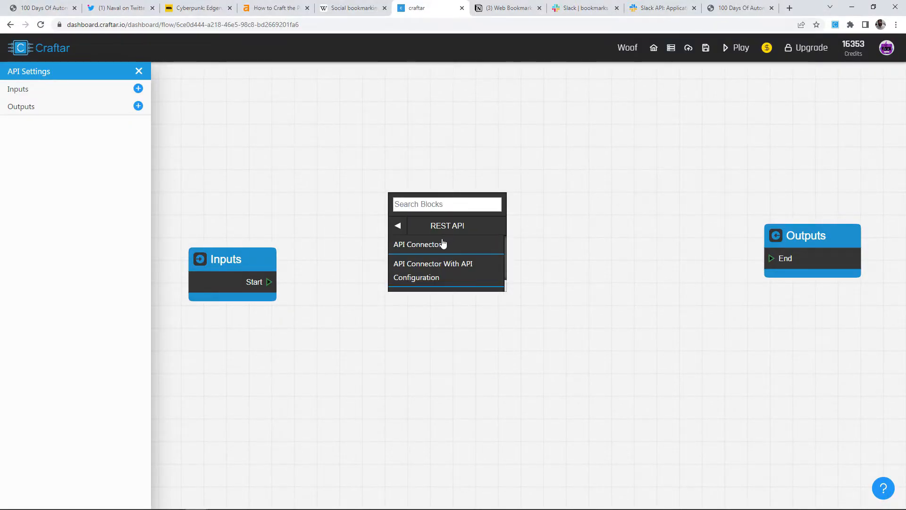
pyautogui.click(443, 246)
pyautogui.moveTo(440, 230); pyautogui.dragTo(451, 239)
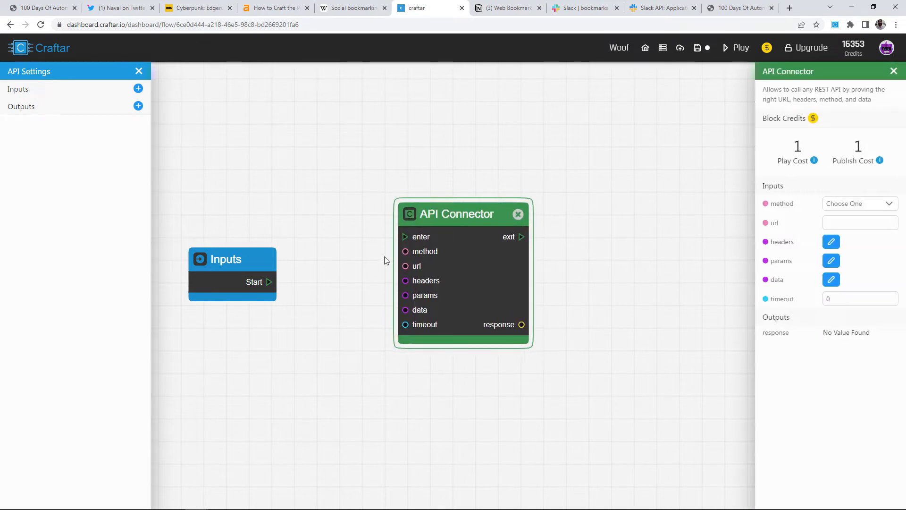
pyautogui.scroll(1, 384, 256)
pyautogui.scroll(-1, 730, 227)
pyautogui.moveTo(700, 239); pyautogui.dragTo(642, 257)
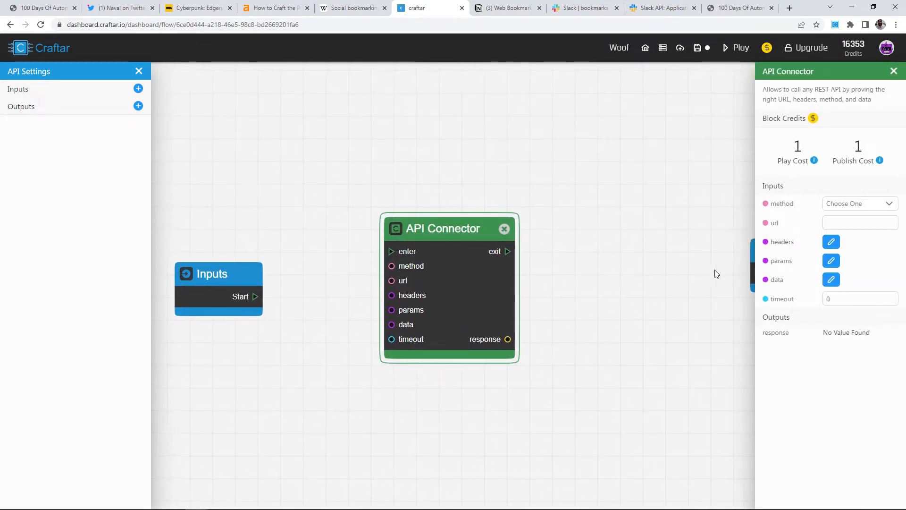
pyautogui.moveTo(754, 266); pyautogui.dragTo(599, 274)
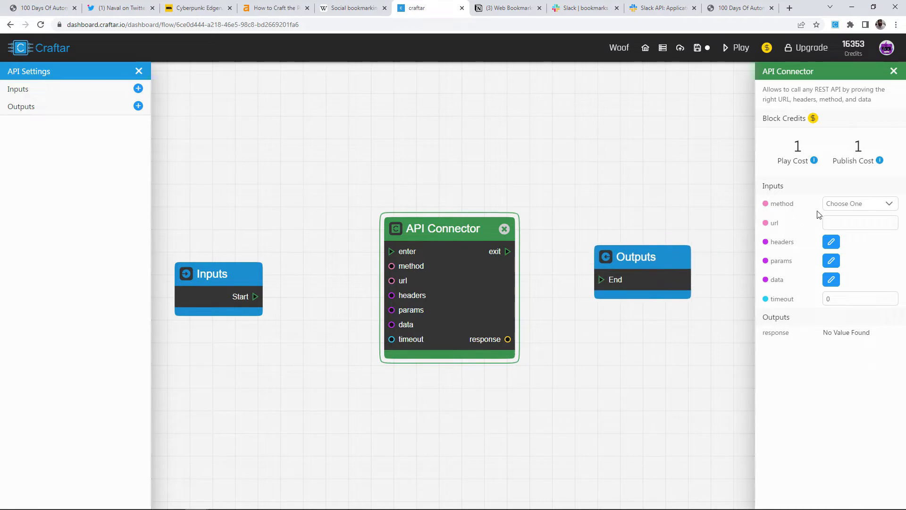
# Set the API Connector method to POST with the Discord webhook URL.
pyautogui.click(863, 204)
pyautogui.click(838, 249)
pyautogui.hotkey('ctrl', 'v')
pyautogui.click(877, 244)
pyautogui.moveTo(307, 247); pyautogui.dragTo(430, 249)
pyautogui.moveTo(364, 288); pyautogui.dragTo(303, 243)
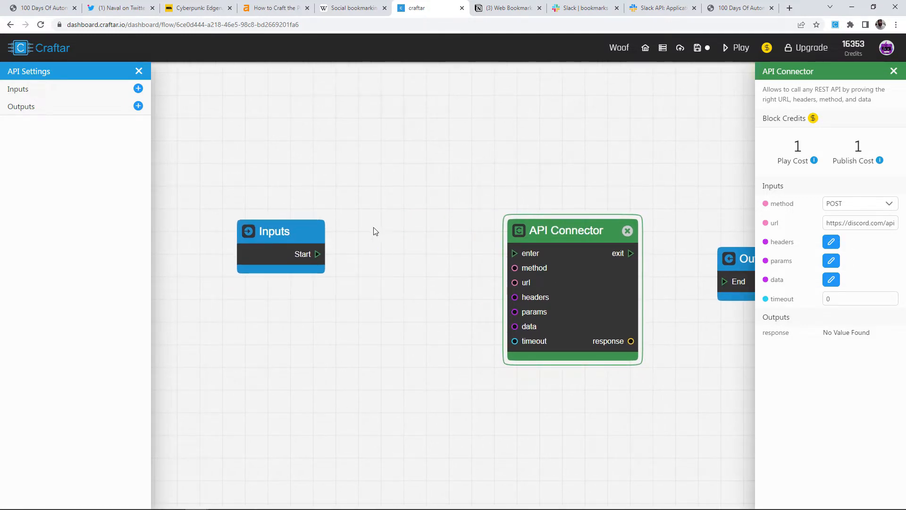
# Add a Create Dictionary block to the Woof flow.
pyautogui.rightClick(364, 212)
pyautogui.write('create d')
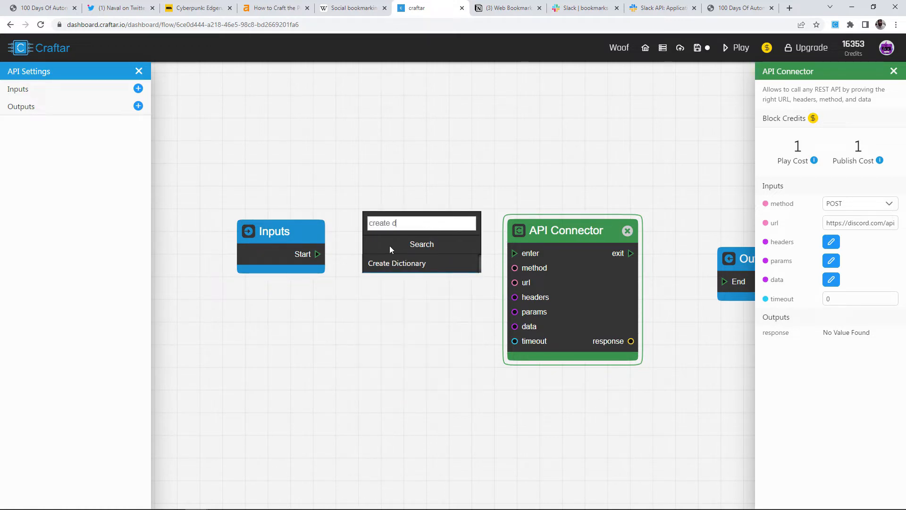
pyautogui.click(396, 263)
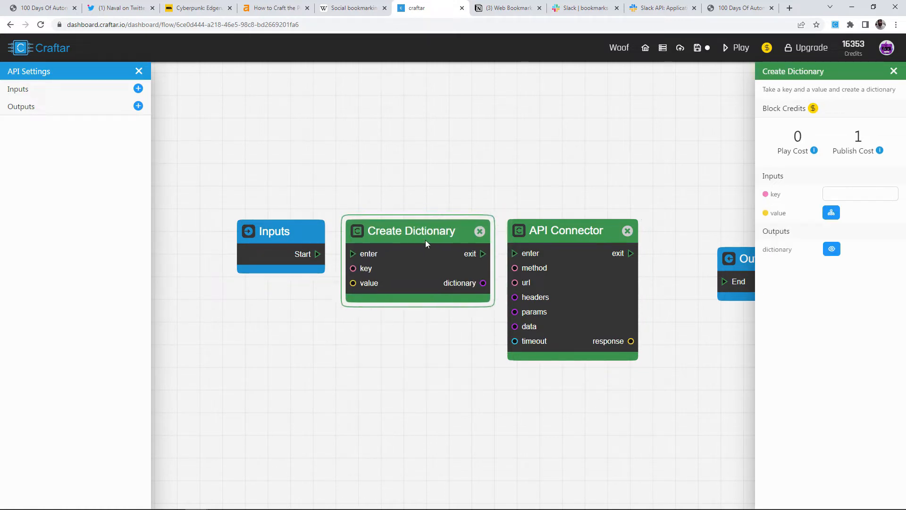
pyautogui.moveTo(483, 285); pyautogui.dragTo(492, 303)
pyautogui.scroll(1, 454, 321)
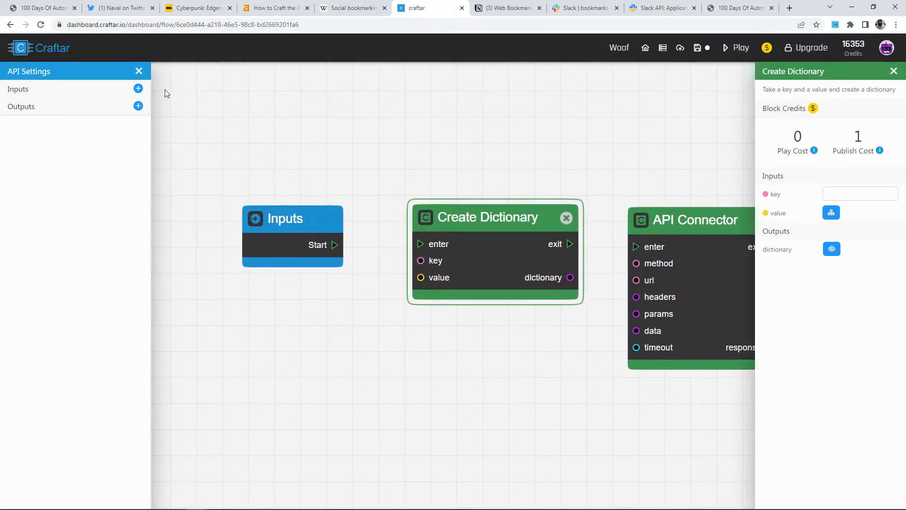
# Add a flow input named text of type Text.
pyautogui.click(138, 88)
pyautogui.doubleClick(820, 89)
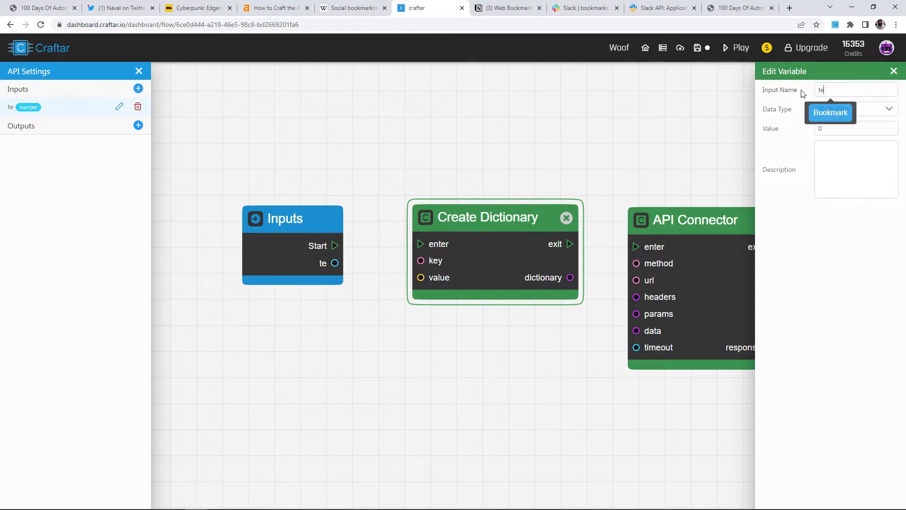
pyautogui.write('text')
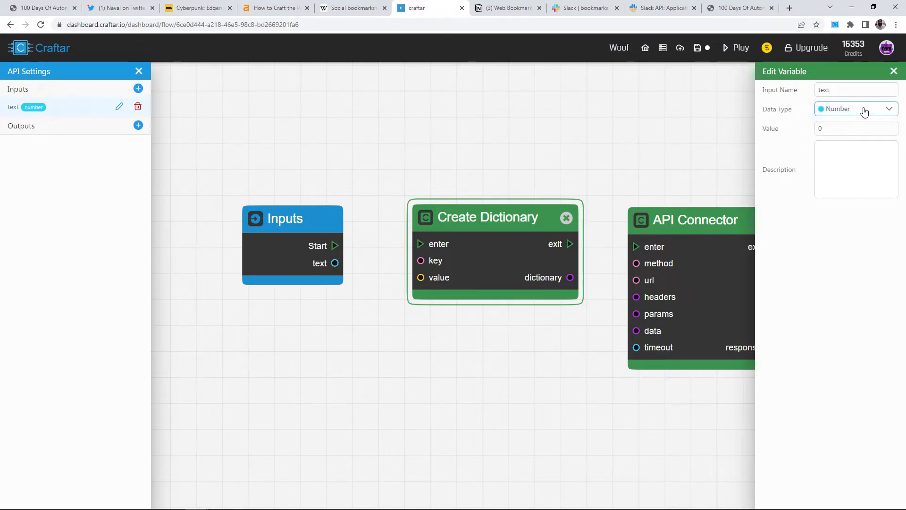
pyautogui.click(870, 112)
pyautogui.click(810, 159)
pyautogui.click(864, 124)
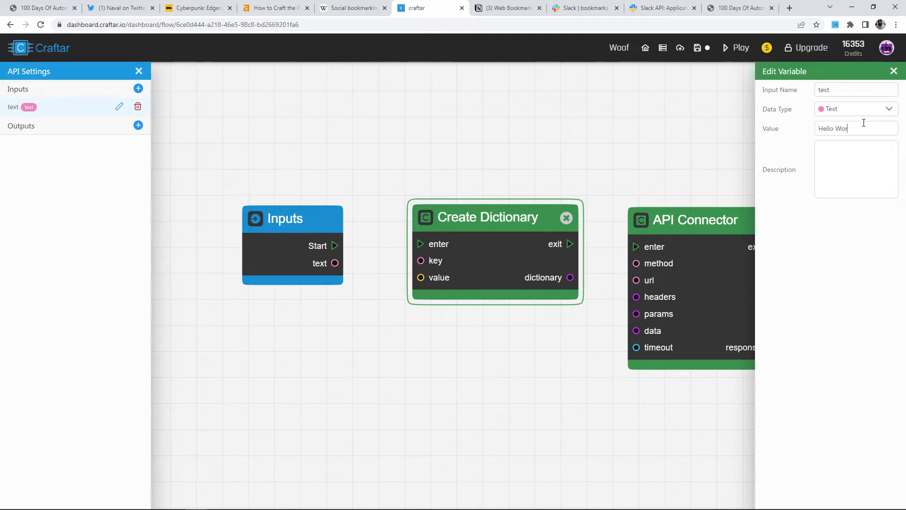
# Wire the text input to the dictionary value and Start to its enter, keyed content.
pyautogui.moveTo(336, 263); pyautogui.dragTo(419, 279)
pyautogui.click(487, 228)
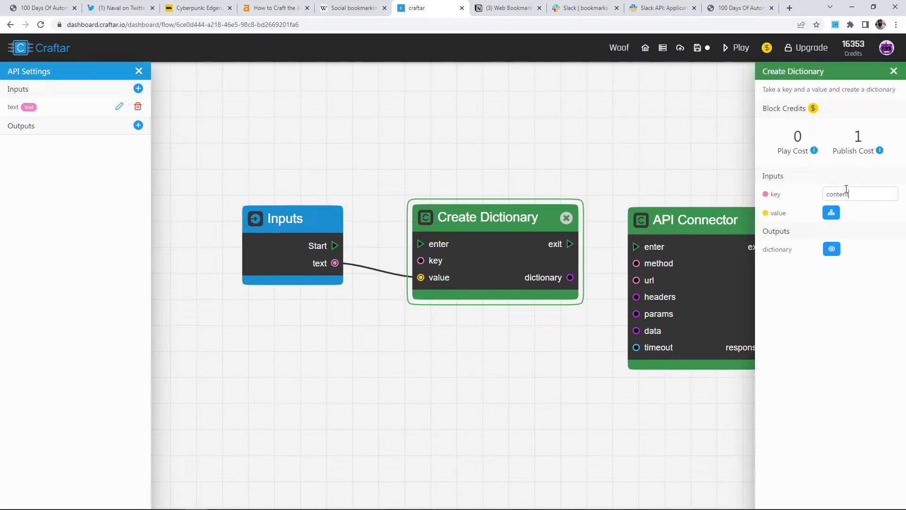
pyautogui.moveTo(336, 245); pyautogui.dragTo(421, 244)
# Test-run to see content: Hello World, then wire the dictionary output to API Connector data.
pyautogui.click(736, 48)
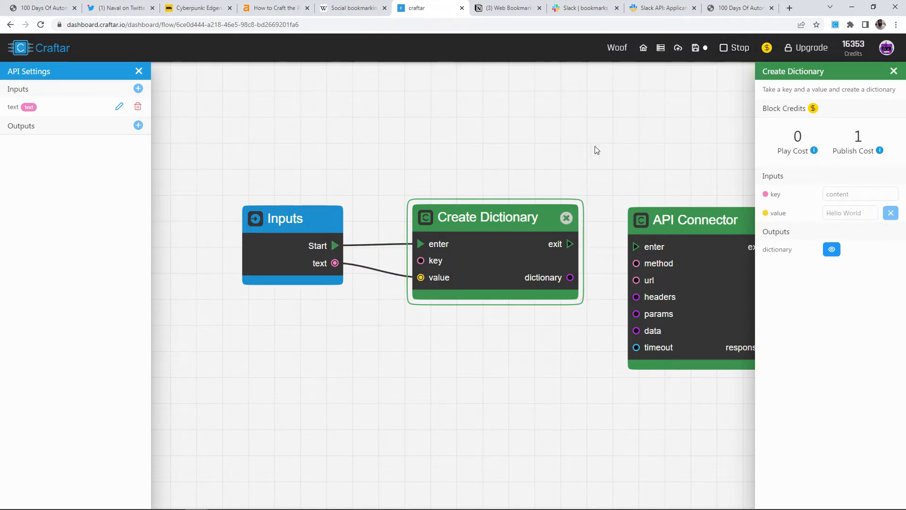
pyautogui.click(831, 249)
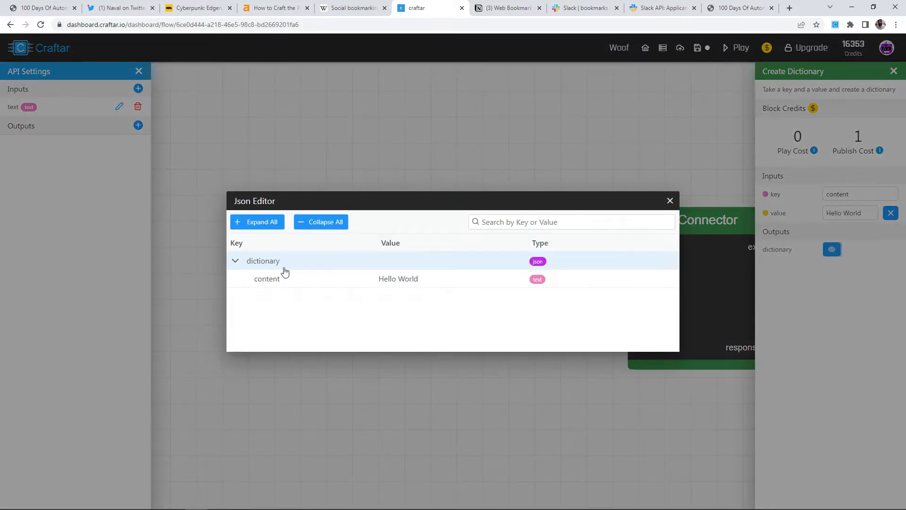
pyautogui.click(669, 201)
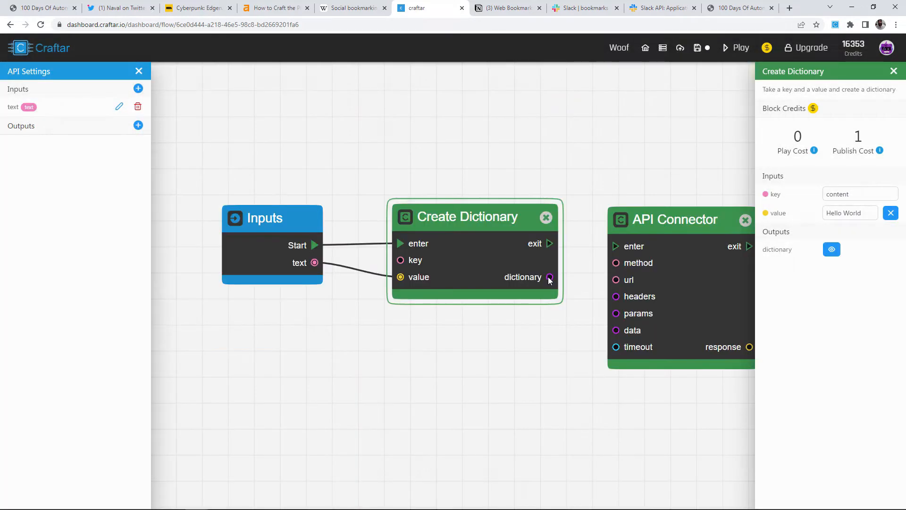
pyautogui.moveTo(549, 278); pyautogui.dragTo(606, 335)
# Wire the dictionary's exit to the API Connector's enter and run the flow.
pyautogui.moveTo(551, 245); pyautogui.dragTo(615, 245)
pyautogui.scroll(-2, 581, 179)
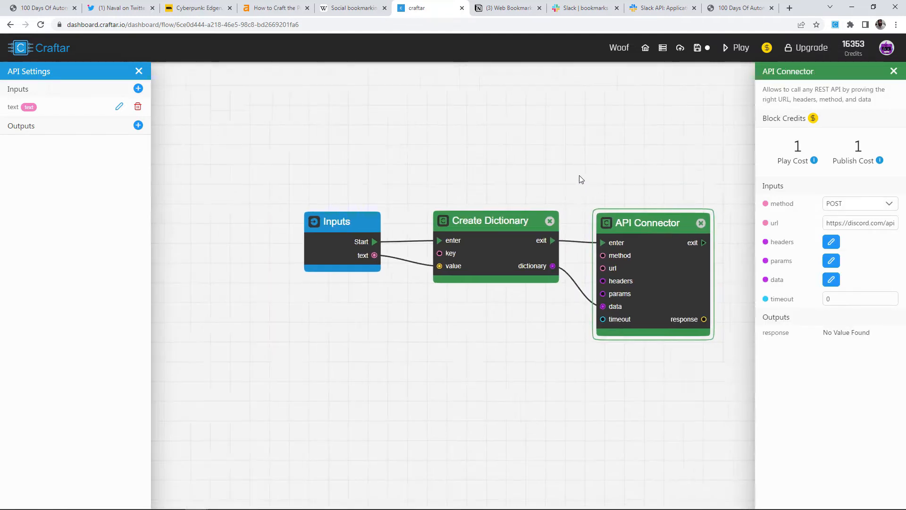
pyautogui.click(736, 47)
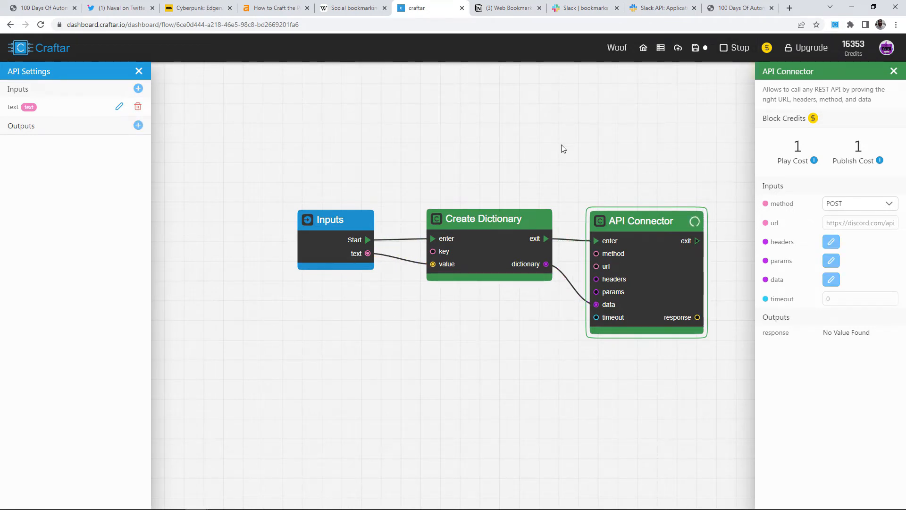
# Verify Hello World was posted to Discord's #bookmarks channel.
pyautogui.hotkey('alt', 'Tab')
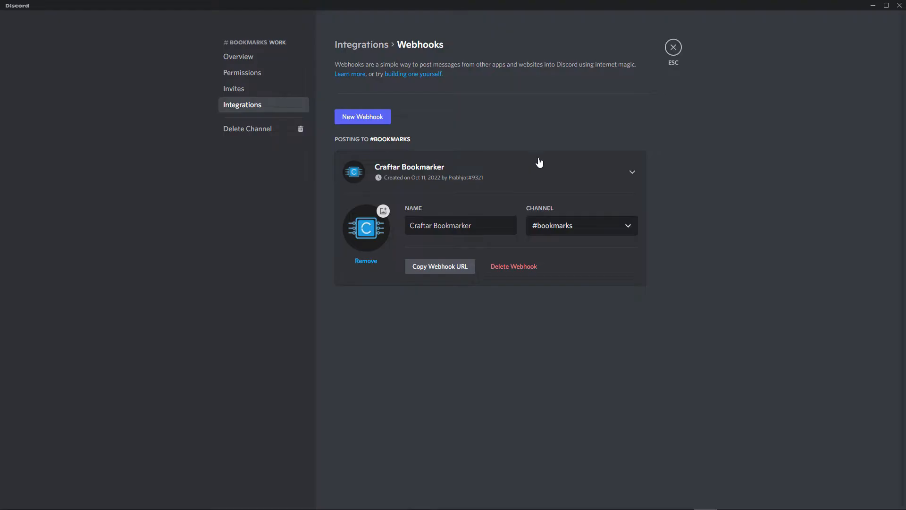
pyautogui.click(675, 47)
pyautogui.moveTo(220, 460); pyautogui.dragTo(208, 461)
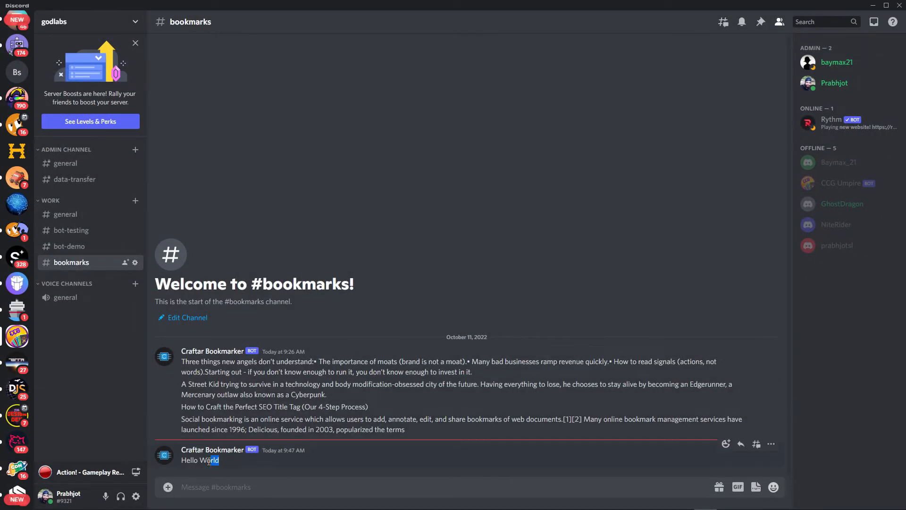
pyautogui.hotkey('alt', 'Tab')
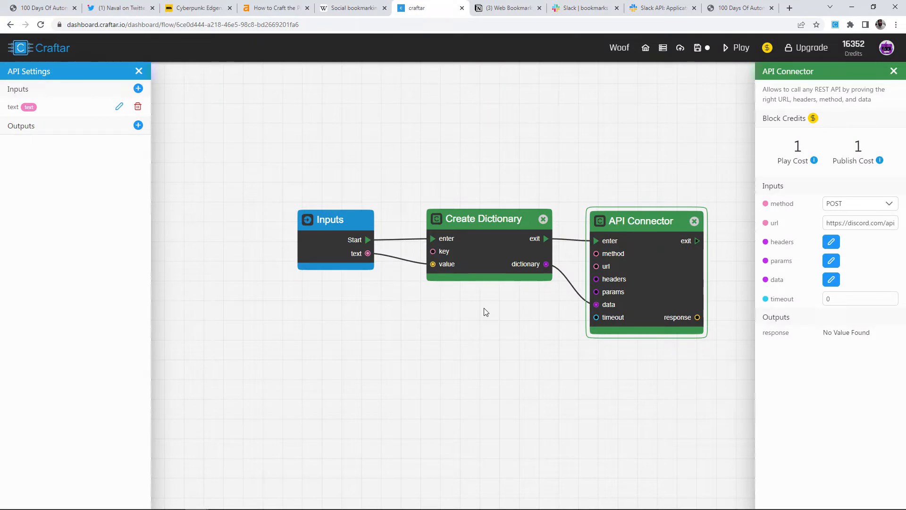
# Bring the Outputs block back into view, then go to Slack's Incoming Webhooks page.
pyautogui.click(484, 309)
pyautogui.moveTo(623, 372); pyautogui.dragTo(498, 371)
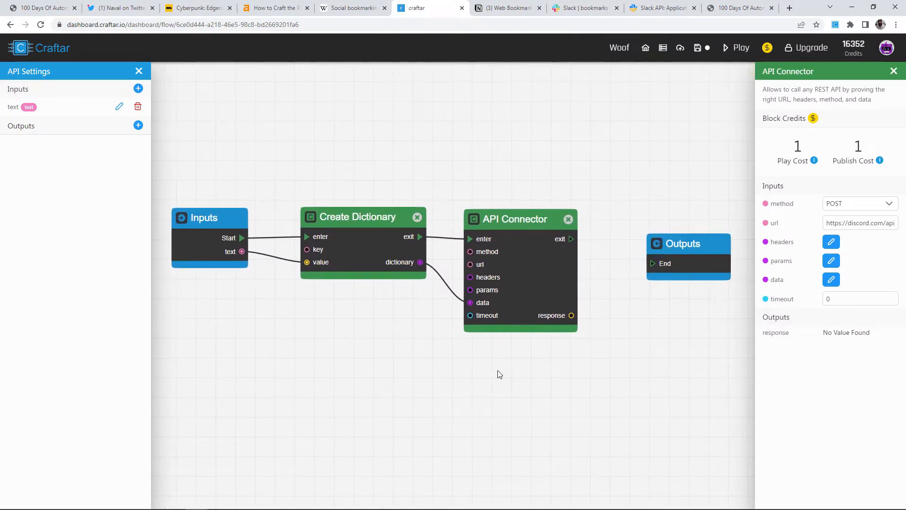
pyautogui.moveTo(684, 302); pyautogui.dragTo(507, 298)
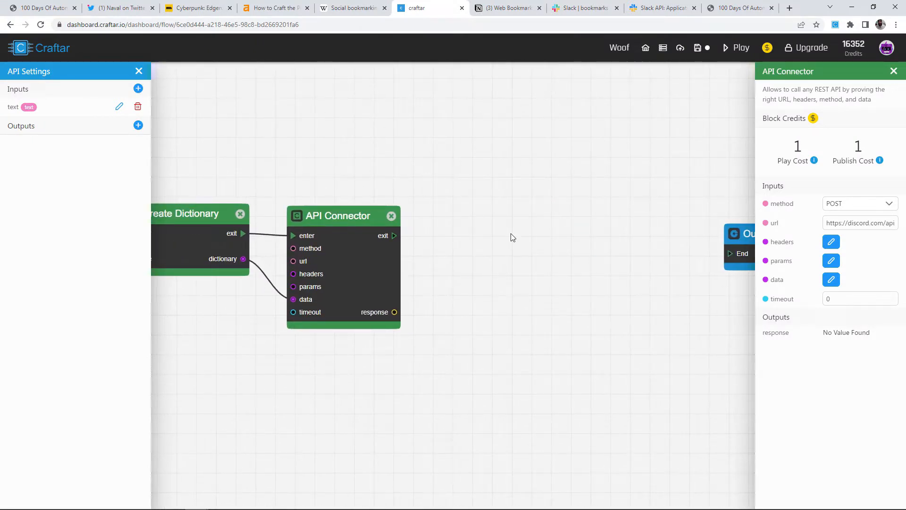
pyautogui.click(680, 7)
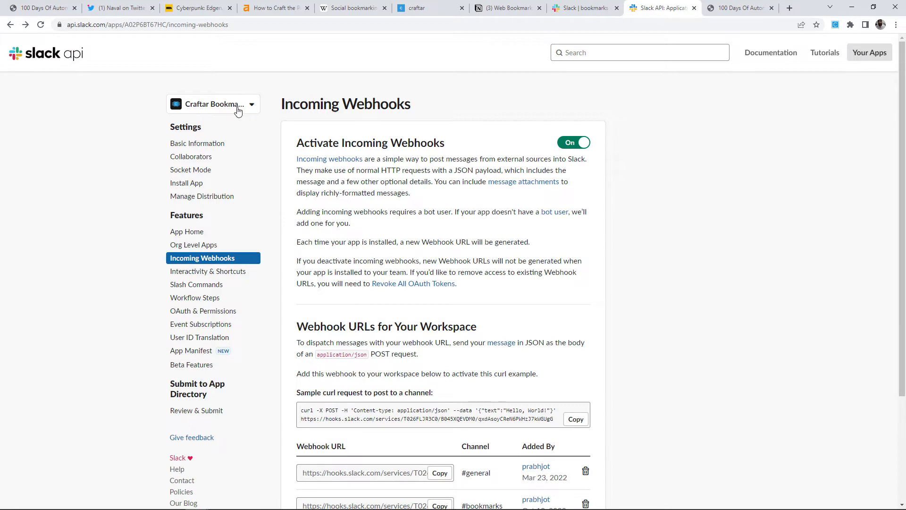
# Copy the #bookmarks channel's Slack webhook URL and return to the Craftar flow editor.
pyautogui.scroll(-1, 250, 132)
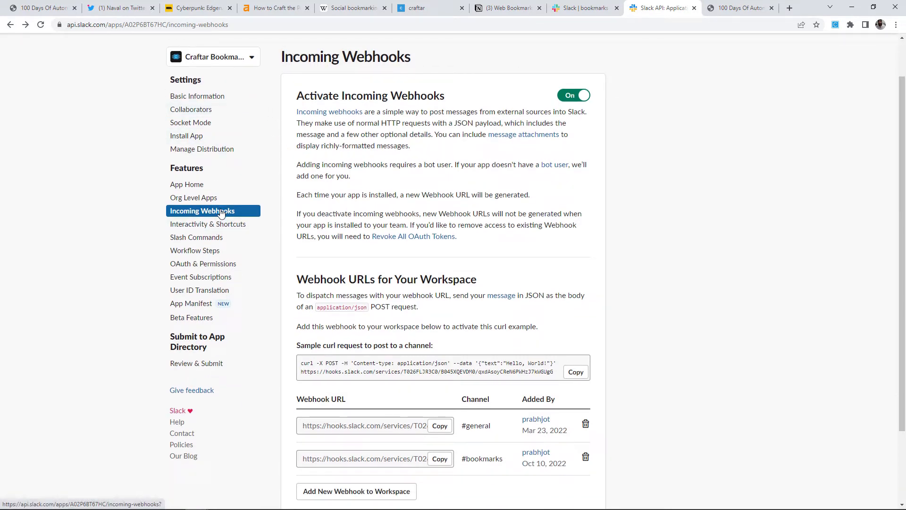
pyautogui.scroll(-2, 445, 210)
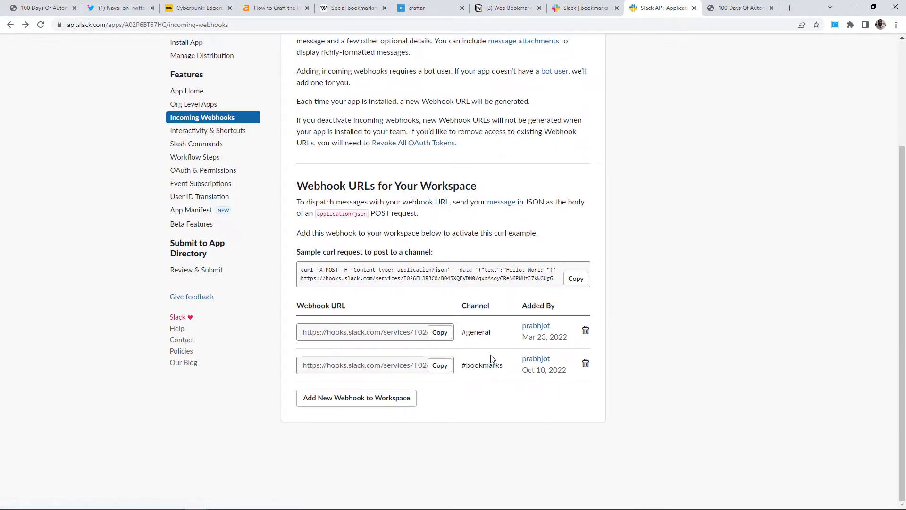
pyautogui.click(440, 366)
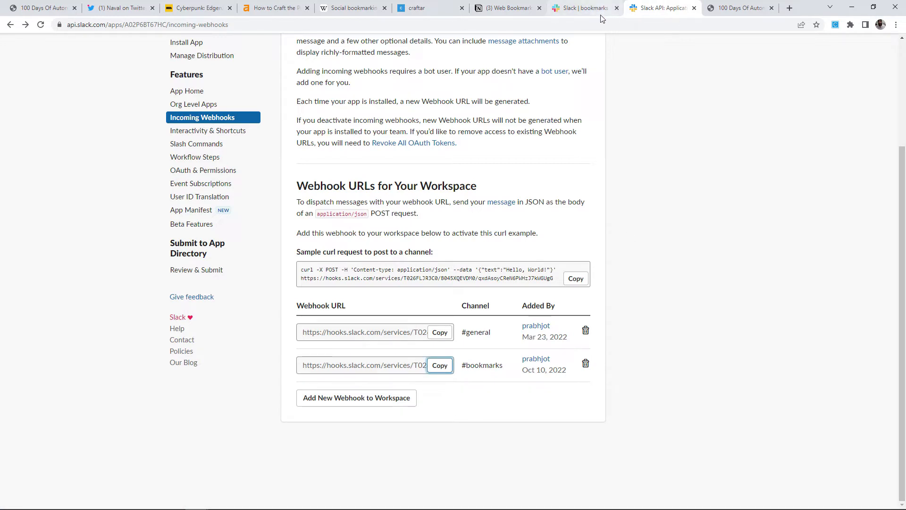
pyautogui.click(408, 6)
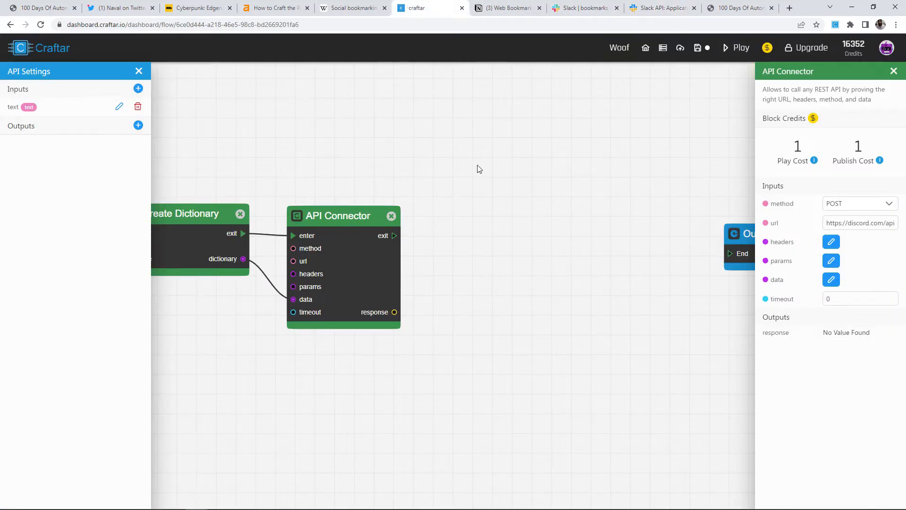
# Add a Post Message to Slack block from Integrations > Slack.
pyautogui.rightClick(484, 178)
pyautogui.click(522, 325)
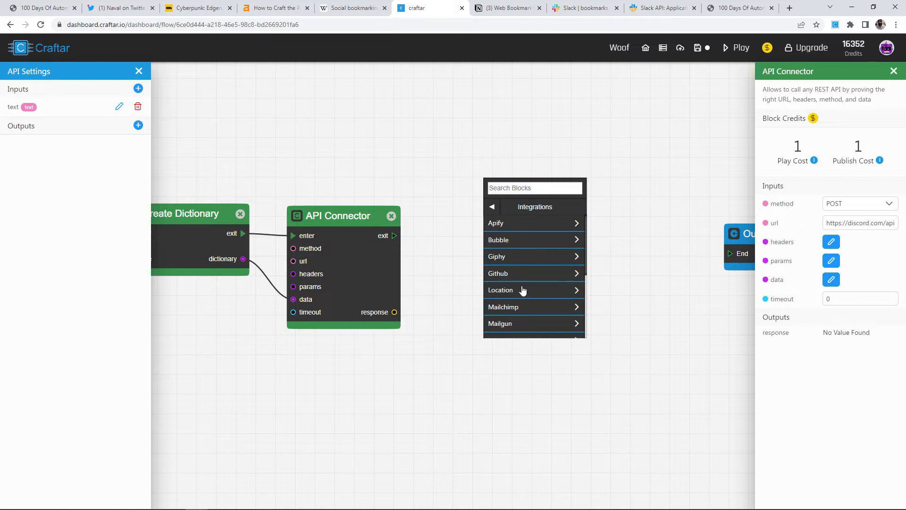
pyautogui.scroll(-5, 524, 312)
pyautogui.click(510, 296)
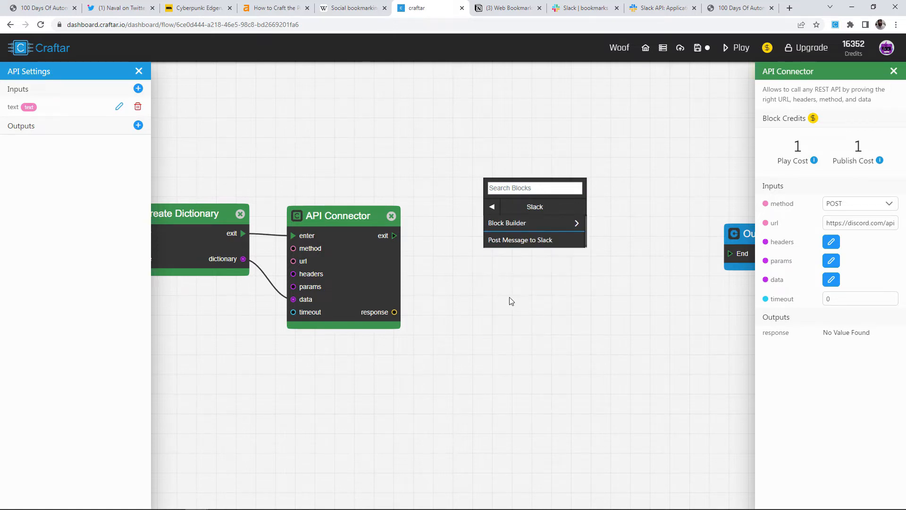
pyautogui.click(531, 239)
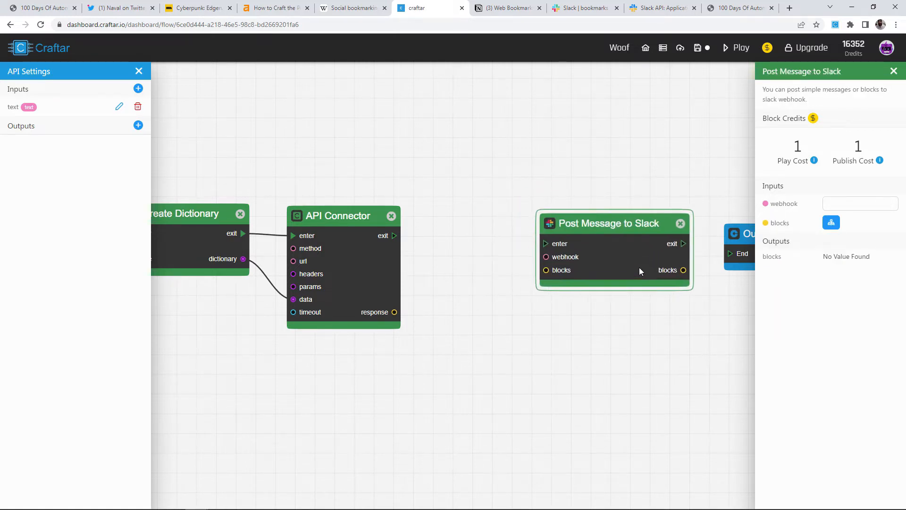
pyautogui.scroll(3, 669, 279)
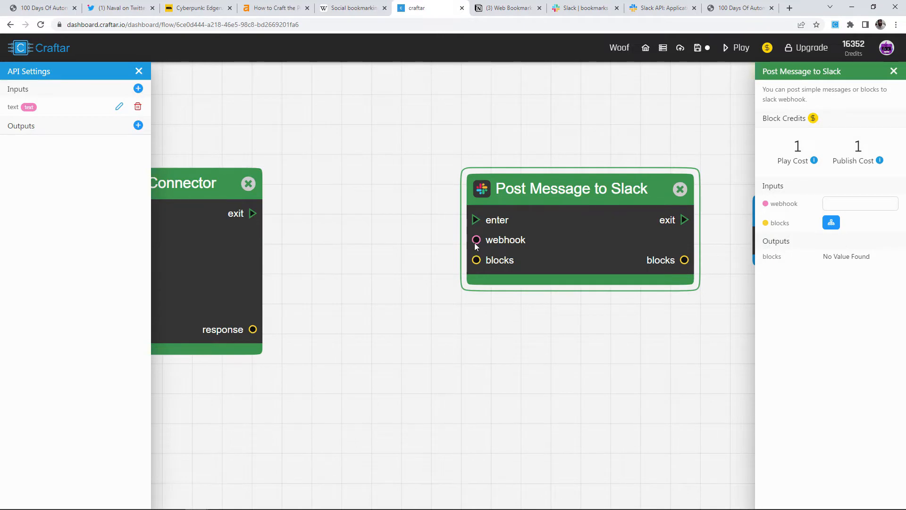
pyautogui.moveTo(476, 240); pyautogui.dragTo(384, 239)
# Paste the copied hooks.slack.com webhook URL into the block's webhook field.
pyautogui.click(858, 203)
pyautogui.hotkey('ctrl', 'v')
pyautogui.moveTo(476, 262); pyautogui.dragTo(428, 283)
pyautogui.moveTo(373, 240); pyautogui.dragTo(450, 264)
pyautogui.rightClick(396, 201)
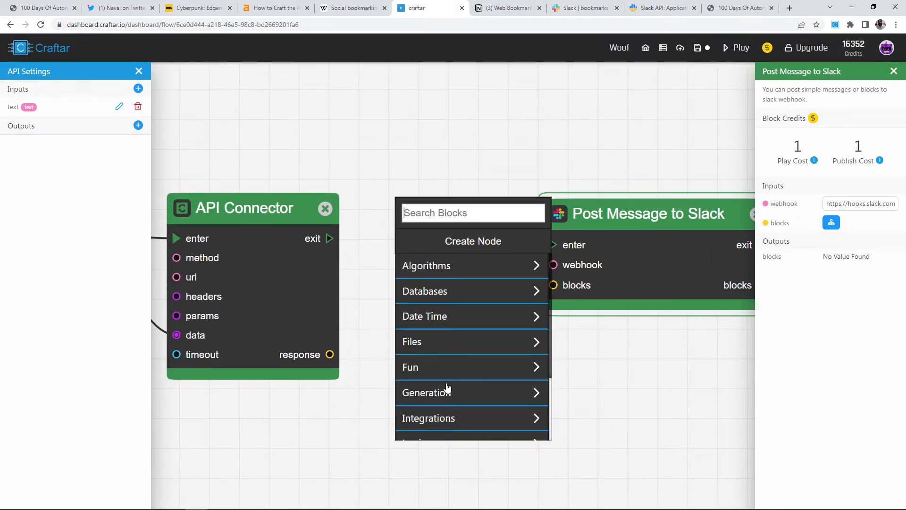
# Add a Plain Text block from Integrations > Slack > Block Builder.
pyautogui.scroll(-2, 451, 411)
pyautogui.click(442, 361)
pyautogui.scroll(-3, 452, 356)
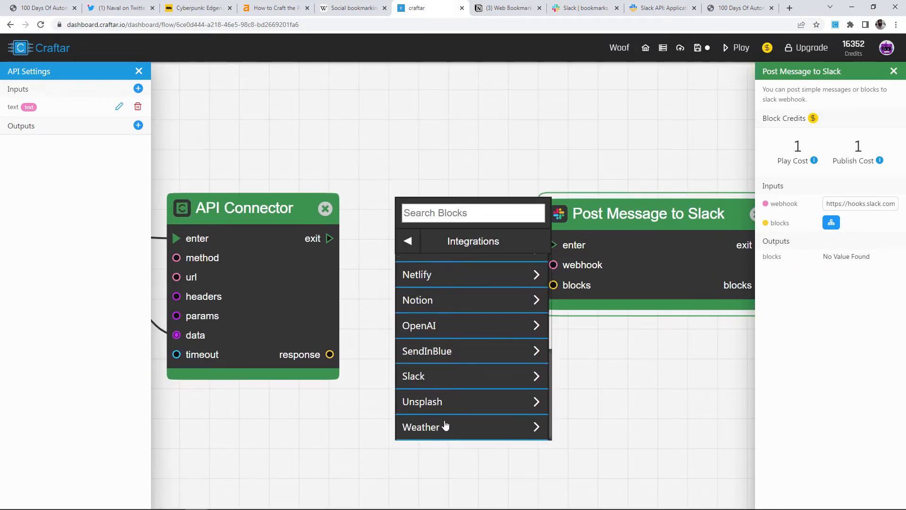
pyautogui.click(435, 375)
pyautogui.click(453, 268)
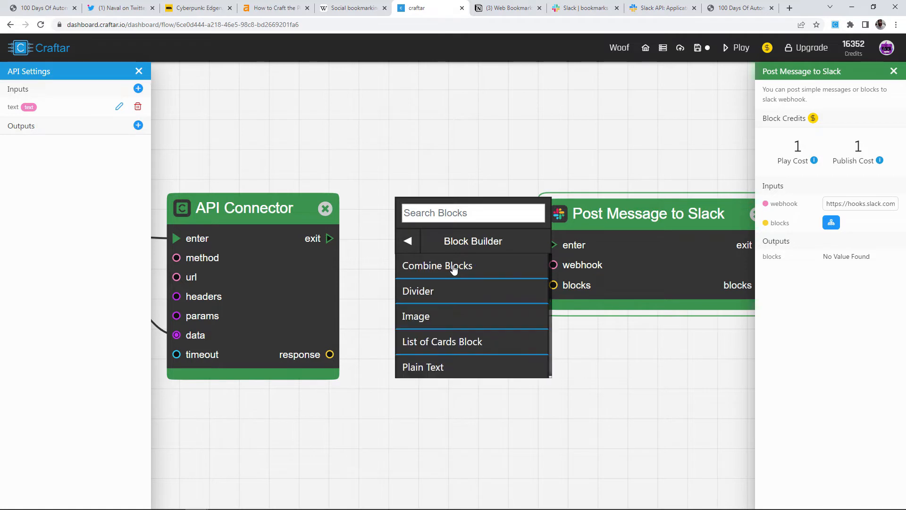
pyautogui.click(436, 366)
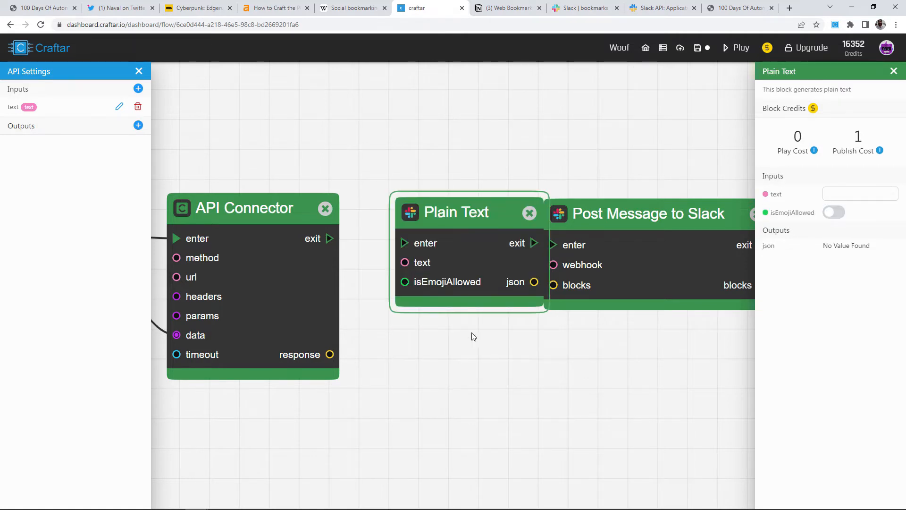
# Position the Plain Text block just before Post Message to Slack.
pyautogui.moveTo(506, 343); pyautogui.dragTo(563, 337)
pyautogui.moveTo(529, 253); pyautogui.dragTo(505, 242)
pyautogui.moveTo(529, 364); pyautogui.dragTo(384, 342)
pyautogui.scroll(-2, 524, 345)
pyautogui.moveTo(511, 252); pyautogui.dragTo(540, 250)
pyautogui.moveTo(445, 242); pyautogui.dragTo(505, 249)
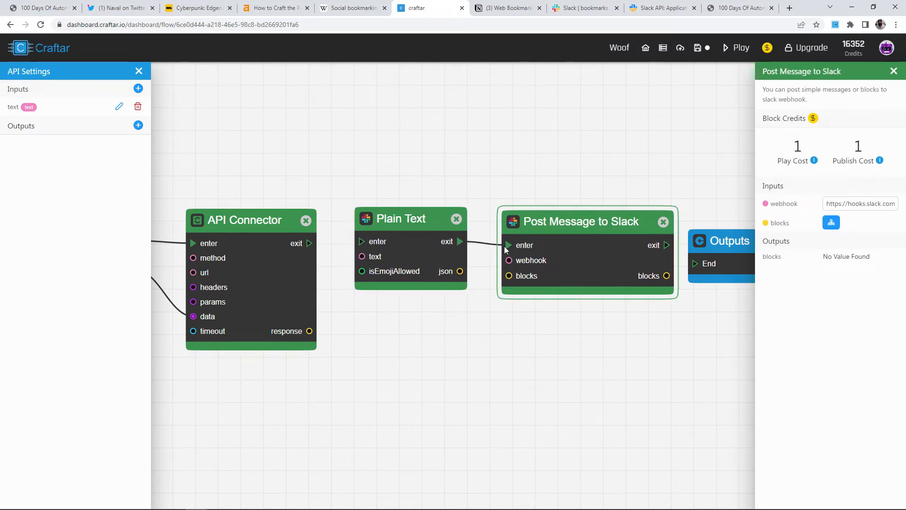
# Connect Plain Text's json to the Slack blocks input and Inputs text to its text.
pyautogui.moveTo(459, 272); pyautogui.dragTo(504, 279)
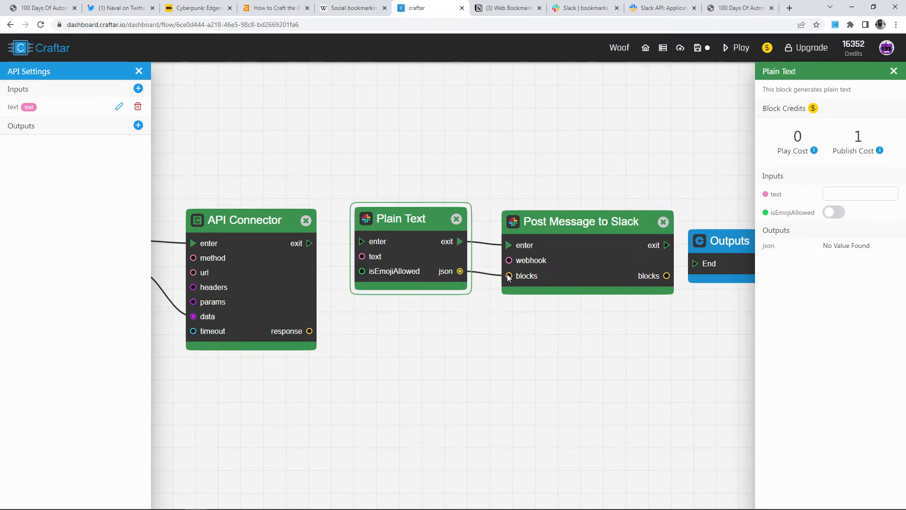
pyautogui.scroll(-3, 405, 316)
pyautogui.moveTo(326, 342); pyautogui.dragTo(473, 330)
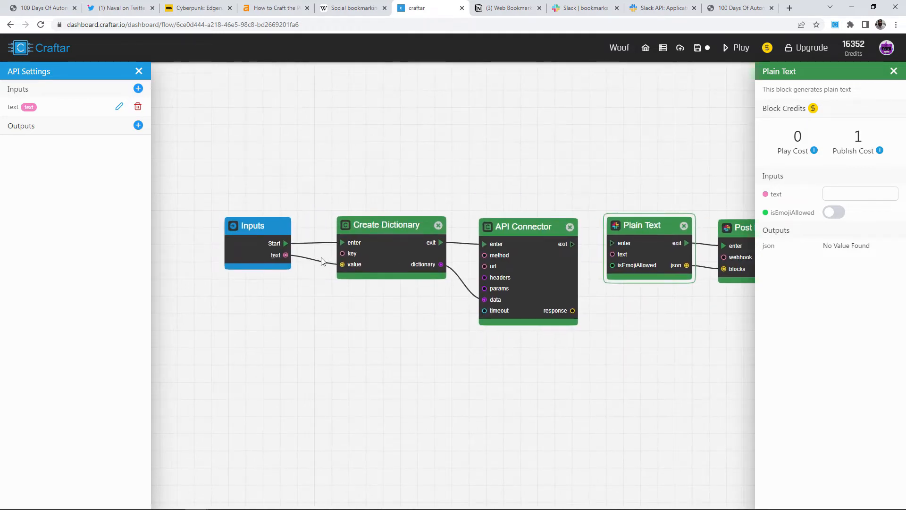
pyautogui.moveTo(286, 255); pyautogui.dragTo(601, 257)
# Rearrange the blocks and chain API Connector's exit into Plain Text's enter.
pyautogui.moveTo(412, 227); pyautogui.dragTo(404, 171)
pyautogui.moveTo(539, 276); pyautogui.dragTo(521, 178)
pyautogui.moveTo(595, 299); pyautogui.dragTo(449, 268)
pyautogui.scroll(2, 478, 228)
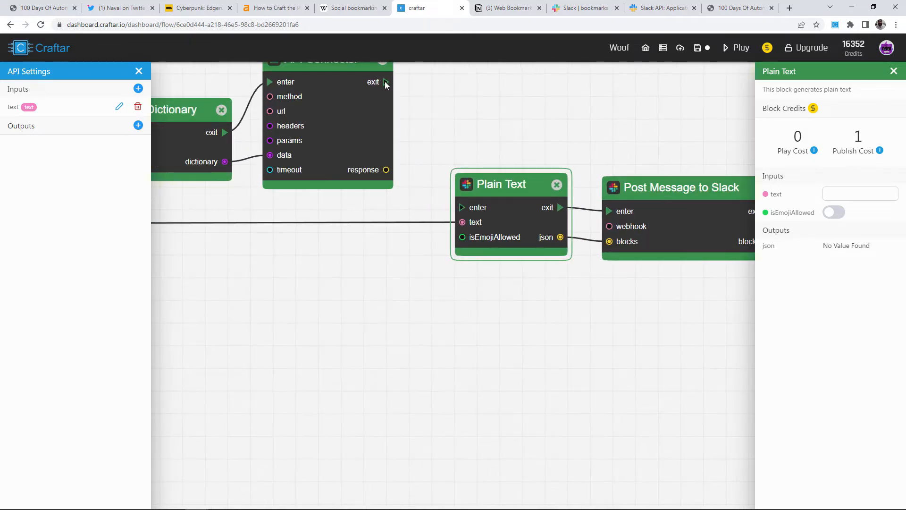
pyautogui.moveTo(386, 83); pyautogui.dragTo(454, 211)
pyautogui.scroll(-2, 494, 137)
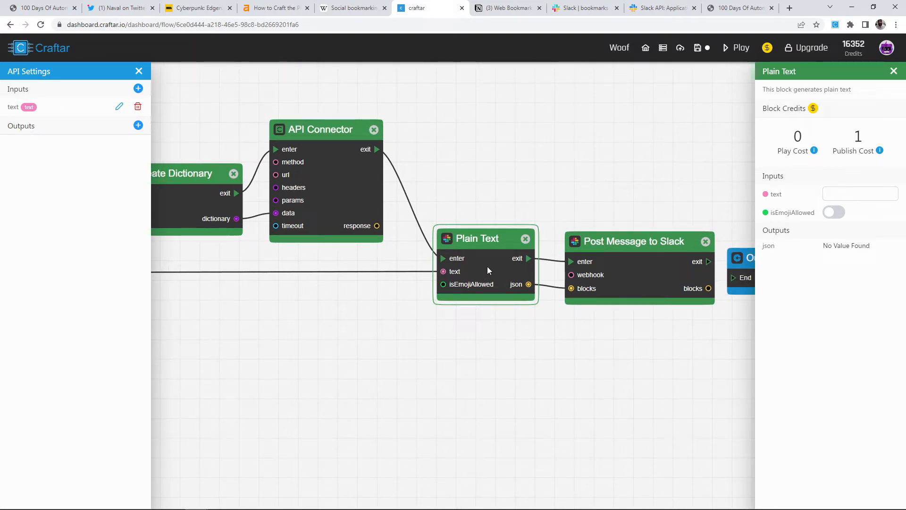
pyautogui.moveTo(652, 276); pyautogui.dragTo(638, 271)
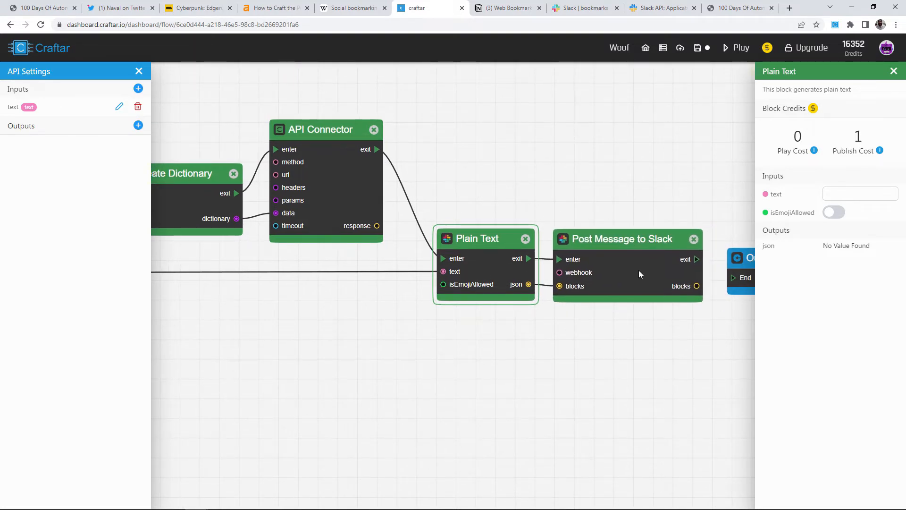
pyautogui.scroll(-2, 628, 250)
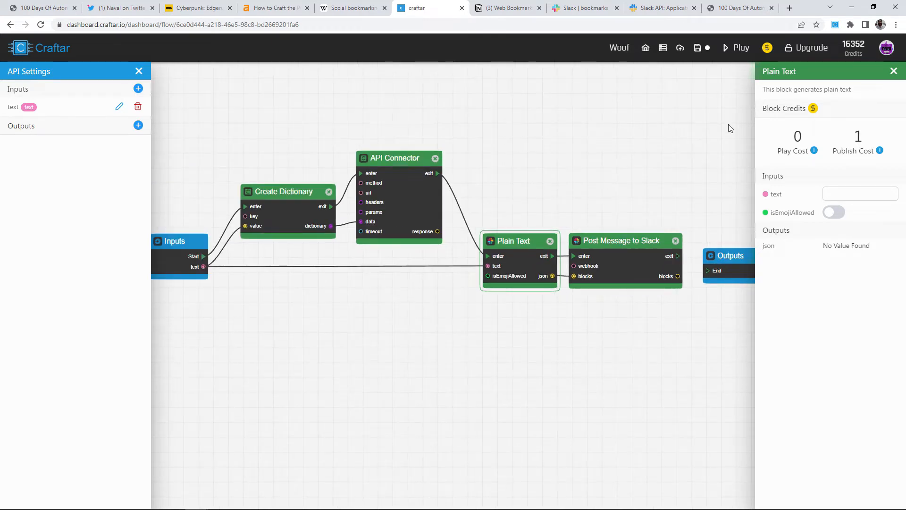
# Run the flow and verify the Hello World message in Slack's bookmarks channel.
pyautogui.click(739, 49)
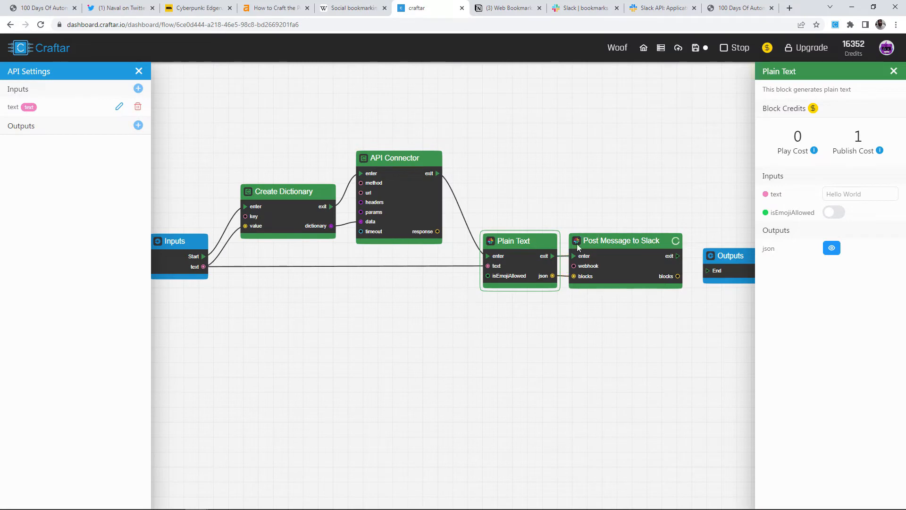
pyautogui.click(583, 8)
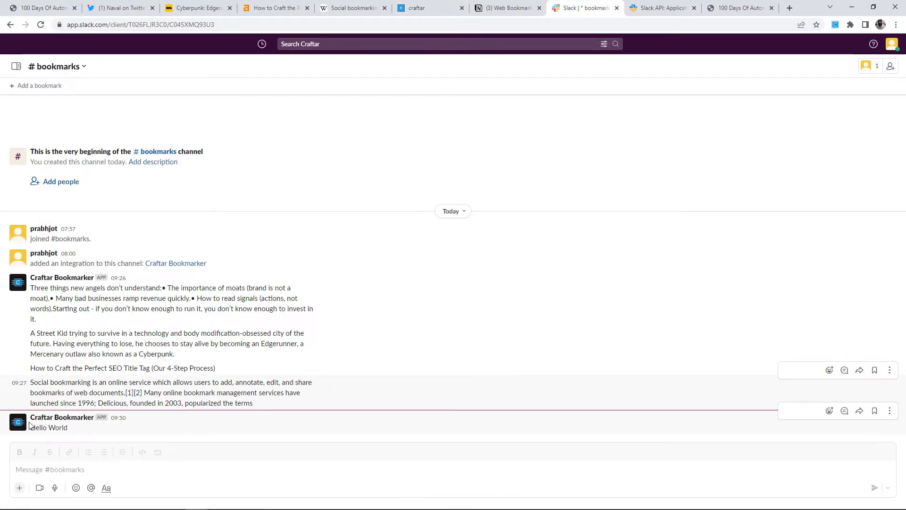
pyautogui.click(428, 10)
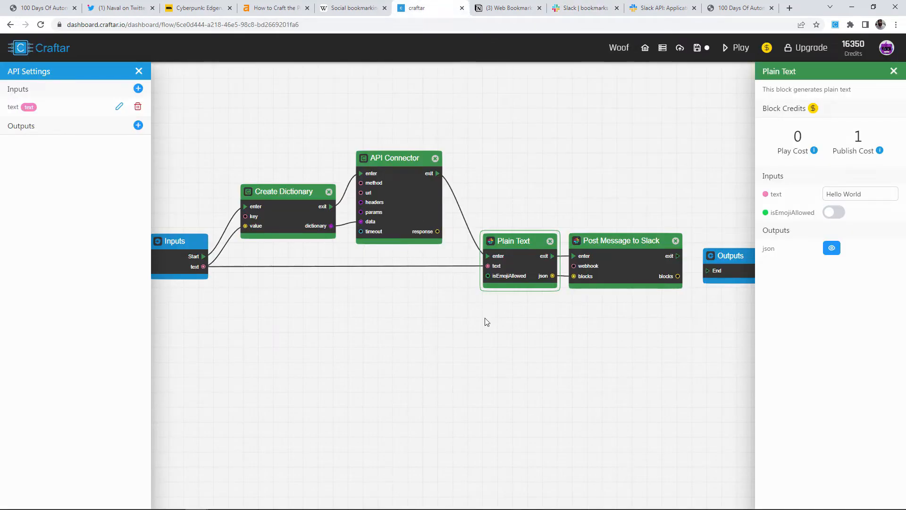
# Shift the Plain Text and Slack blocks left and move Outputs further right.
pyautogui.moveTo(518, 279); pyautogui.dragTo(501, 279)
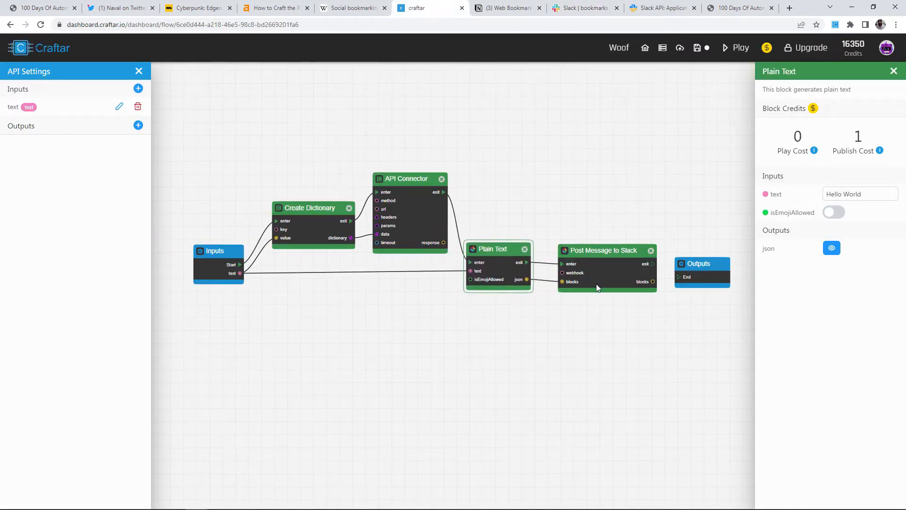
pyautogui.moveTo(597, 288); pyautogui.dragTo(580, 286)
pyautogui.moveTo(672, 322); pyautogui.dragTo(458, 329)
pyautogui.moveTo(492, 280); pyautogui.dragTo(662, 274)
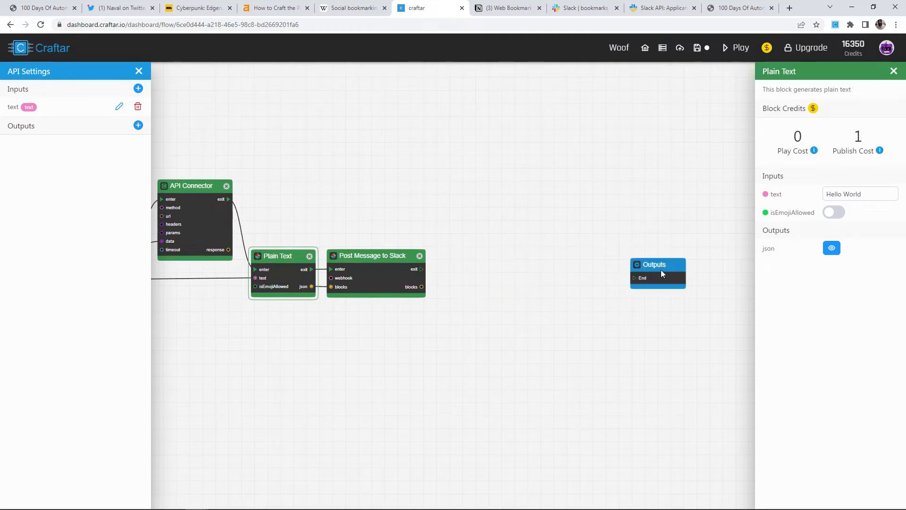
pyautogui.scroll(4, 473, 302)
# Add a Get Airtable Config From Url block from Databases > Airtable.
pyautogui.rightClick(491, 236)
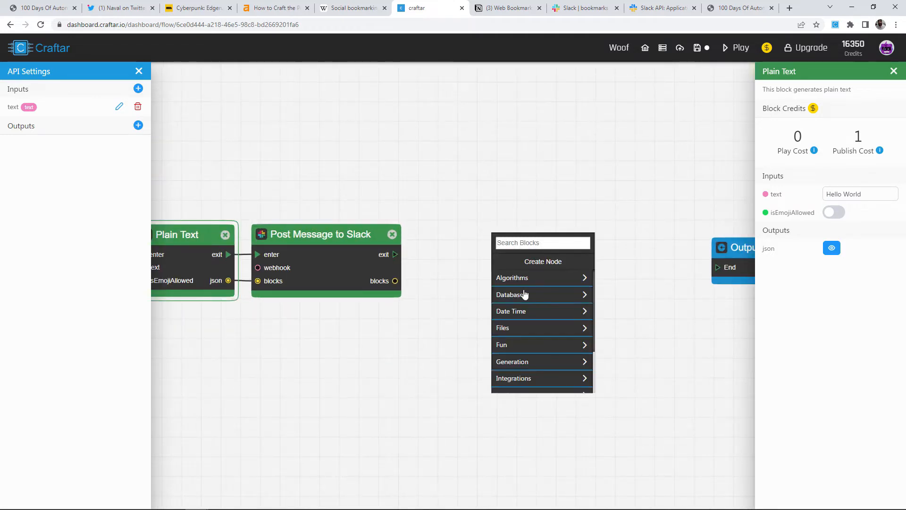
pyautogui.click(525, 294)
pyautogui.click(550, 279)
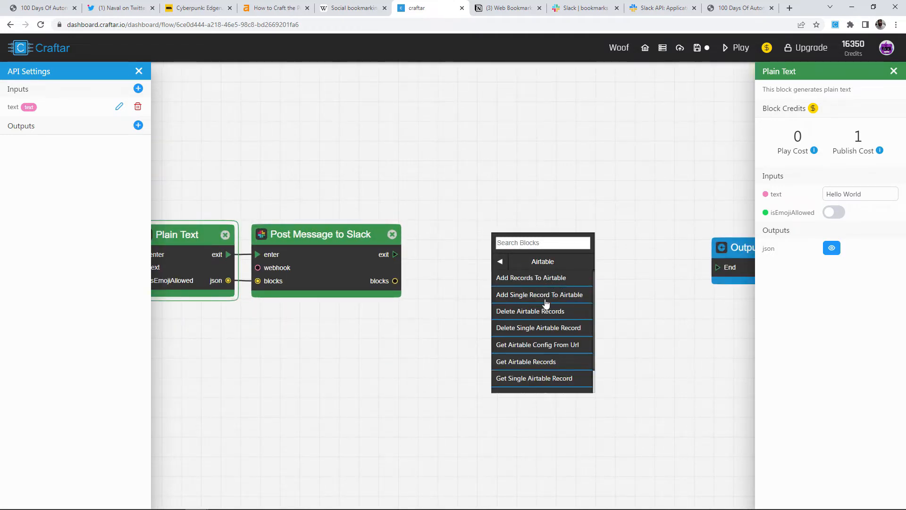
pyautogui.scroll(-2, 546, 303)
pyautogui.click(560, 313)
pyautogui.moveTo(567, 293); pyautogui.dragTo(571, 239)
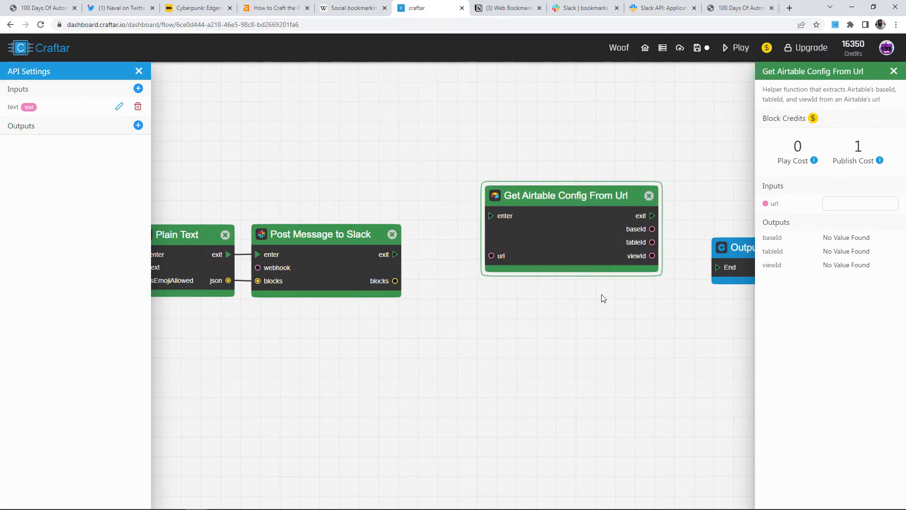
pyautogui.click(540, 283)
pyautogui.moveTo(459, 245); pyautogui.dragTo(503, 285)
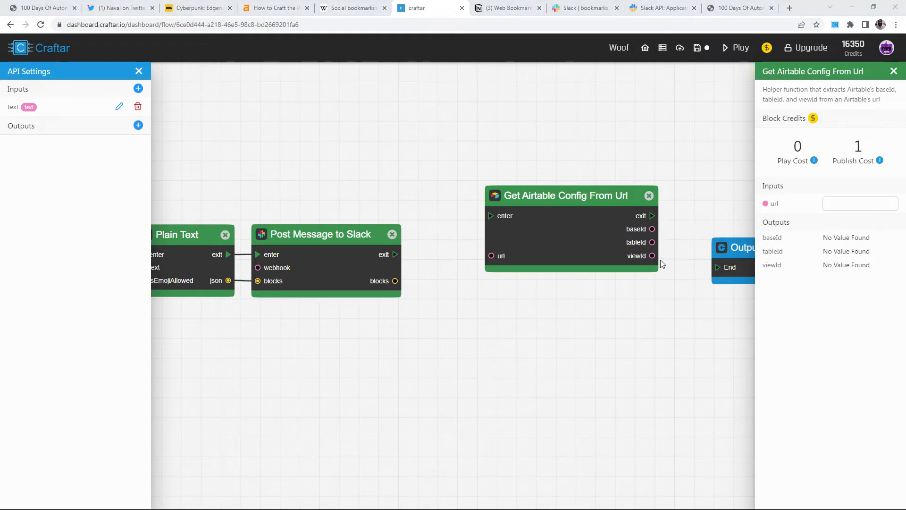
# Copy the Airtable Web Bookmarks table address and select the block's url field.
pyautogui.hotkey('alt', 'Tab')
pyautogui.click(268, 23)
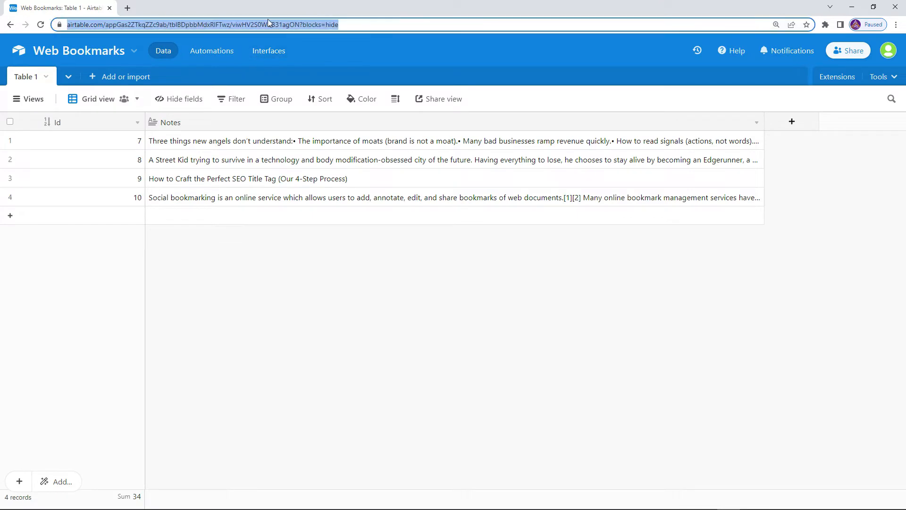
pyautogui.hotkey('alt', 'Tab')
pyautogui.click(836, 204)
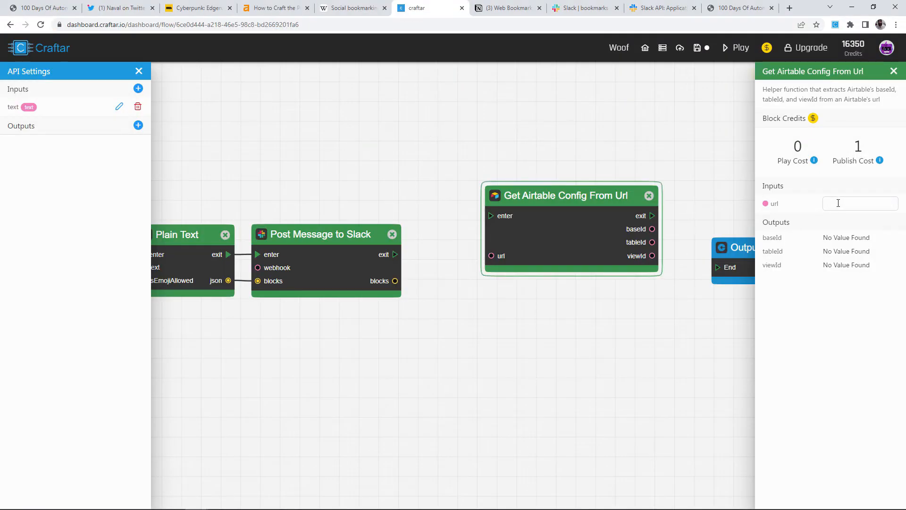
# Paste the Web Bookmarks URL into url and chain Post Message to Slack into it.
pyautogui.click(838, 256)
pyautogui.moveTo(596, 141); pyautogui.dragTo(474, 133)
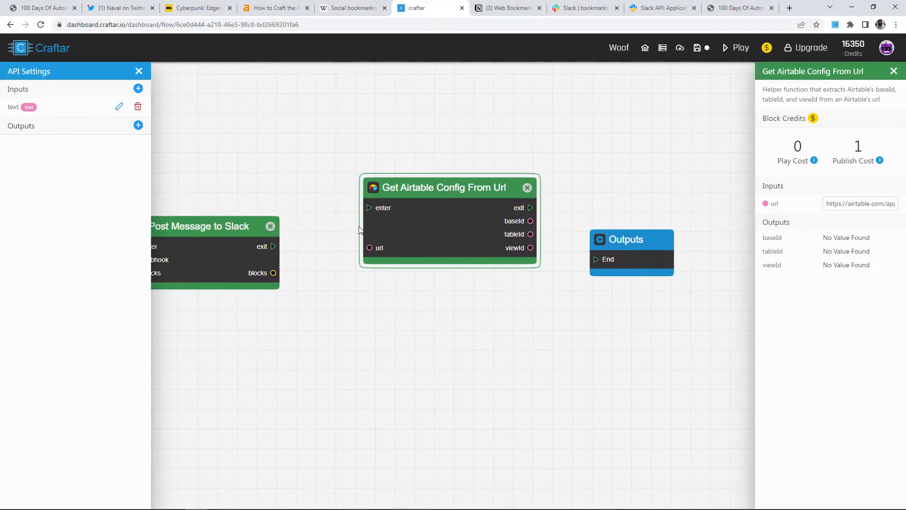
pyautogui.click(277, 249)
pyautogui.moveTo(274, 249); pyautogui.dragTo(370, 208)
pyautogui.moveTo(475, 223); pyautogui.dragTo(459, 235)
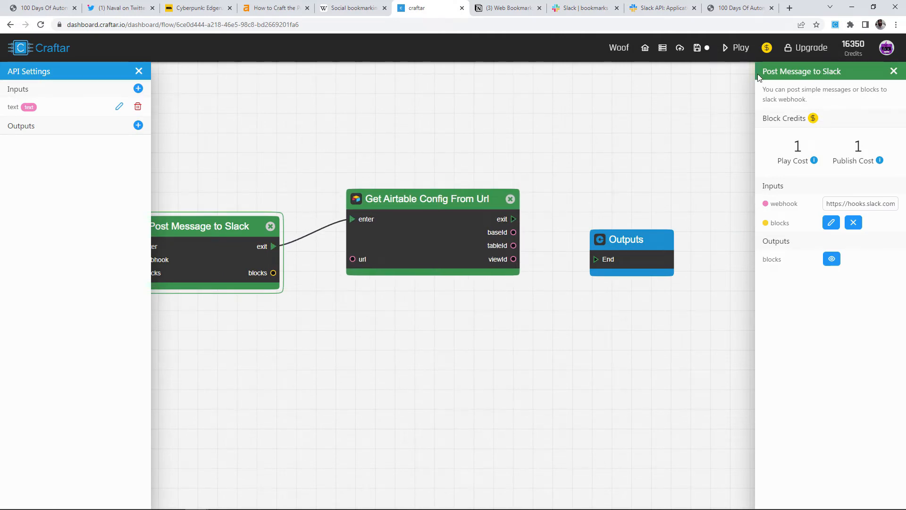
# Run the flow and inspect the config block's extracted baseId, tableId and viewId.
pyautogui.click(735, 48)
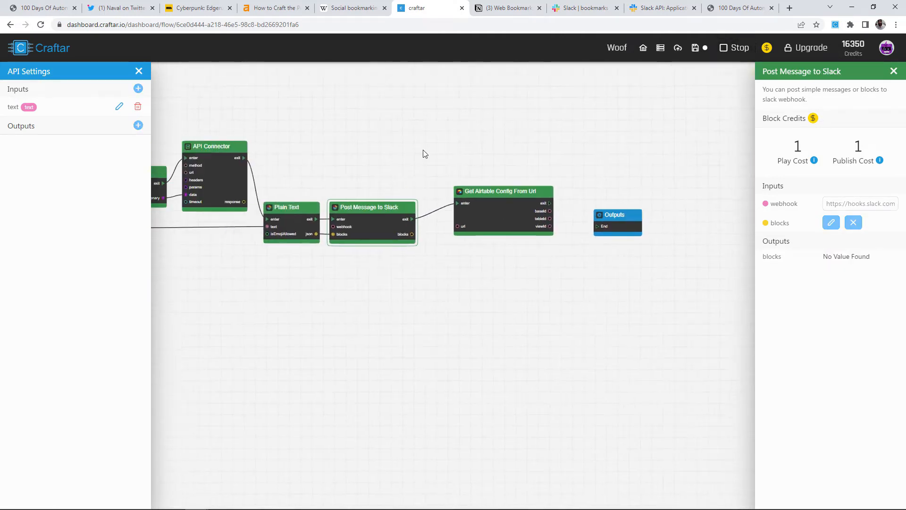
pyautogui.moveTo(397, 154); pyautogui.dragTo(465, 152)
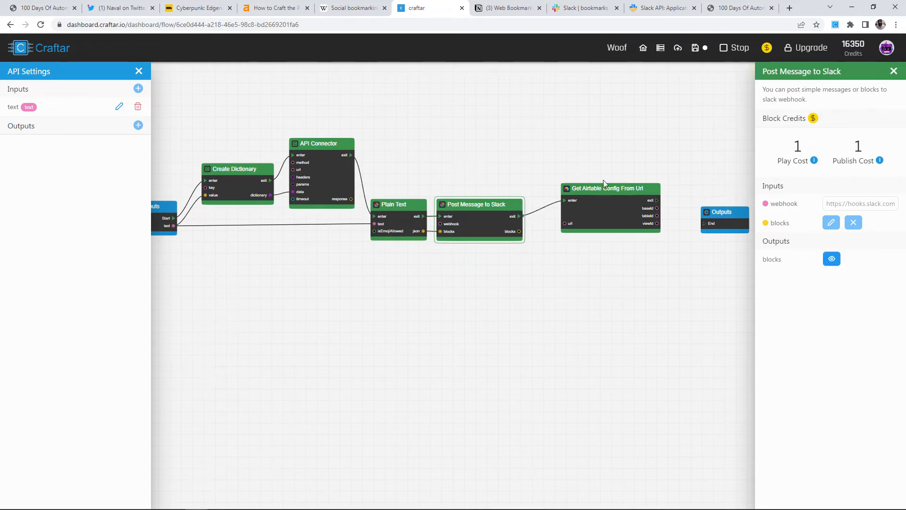
pyautogui.click(622, 199)
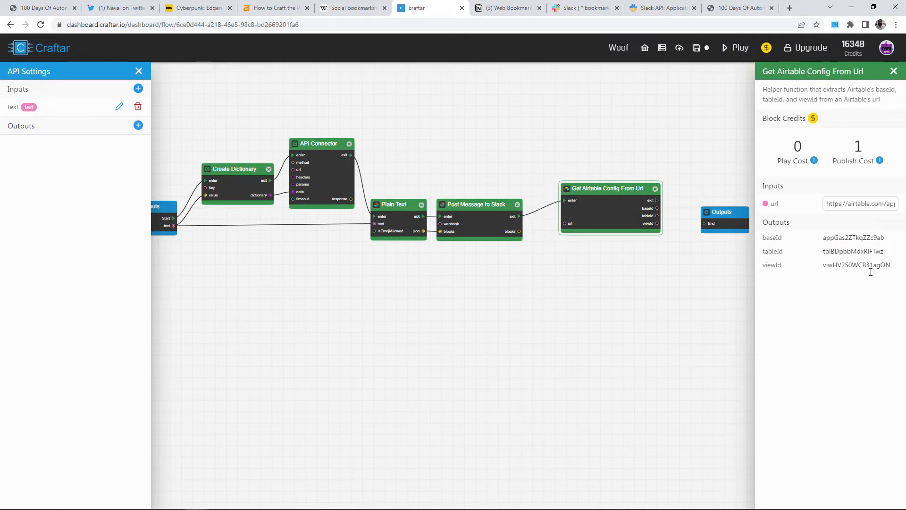
pyautogui.scroll(5, 596, 255)
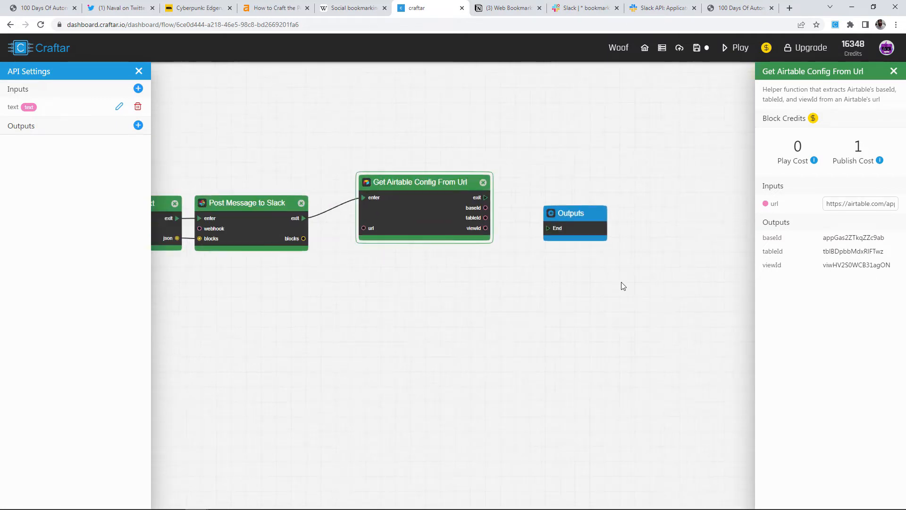
# Search 'add sing' and chain an Add Single Record To Airtable block after the config block.
pyautogui.rightClick(508, 149)
pyautogui.write('add re')
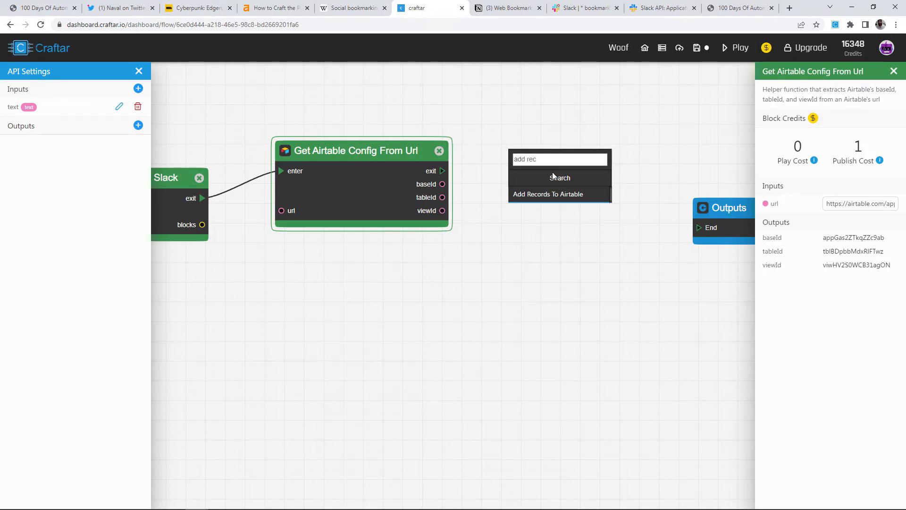
pyautogui.write('c')
pyautogui.hotkey('ctrl', 'a')
pyautogui.write('add sing')
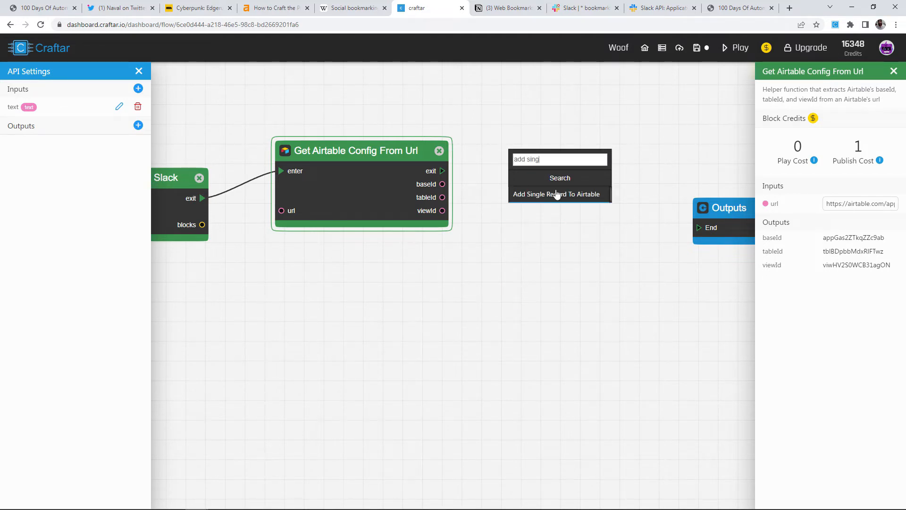
pyautogui.click(557, 194)
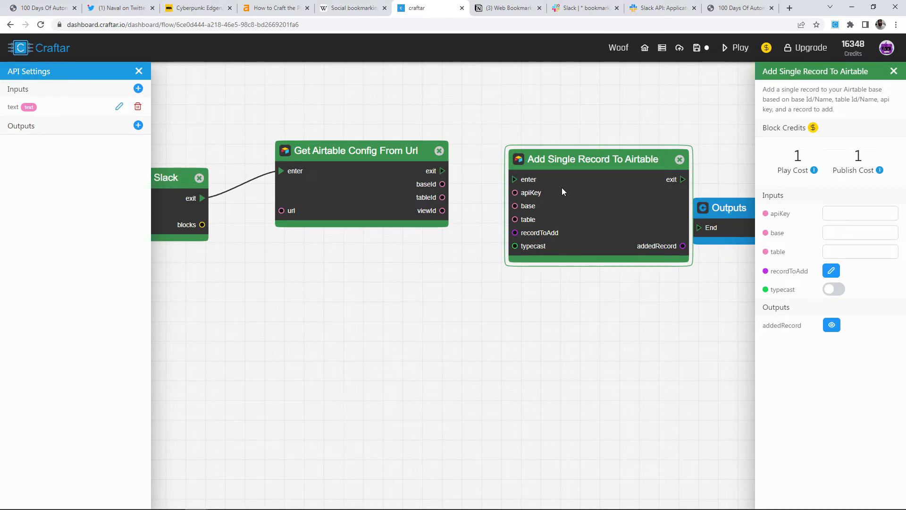
pyautogui.moveTo(562, 191); pyautogui.dragTo(518, 184)
pyautogui.moveTo(443, 171)
pyautogui.mouseDown()
pyautogui.moveTo(466, 173)
pyautogui.moveTo(470, 214)
pyautogui.mouseUp()
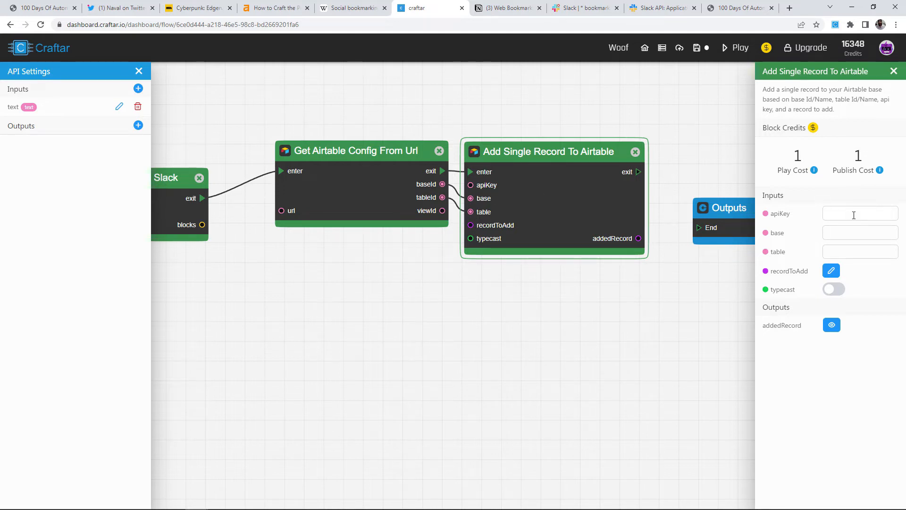
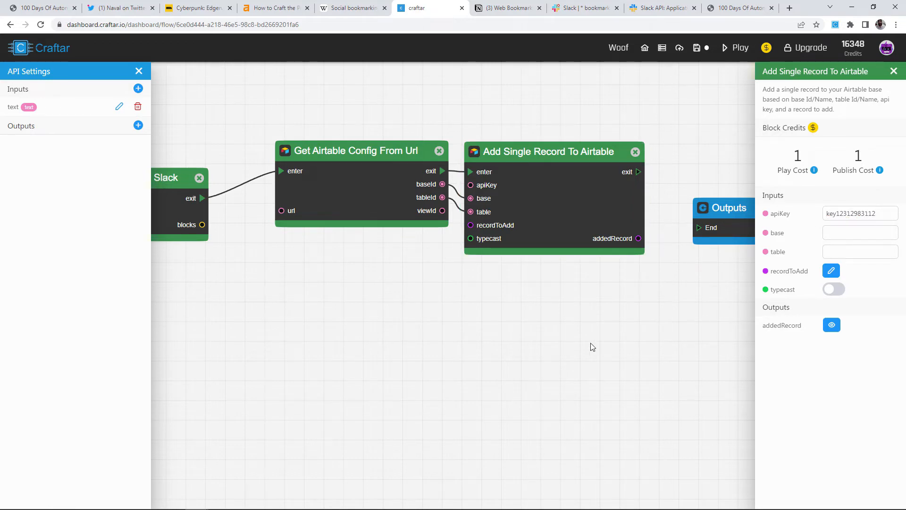
# Enter the Airtable API key in the record block's apiKey field.
pyautogui.scroll(-2, 498, 302)
pyautogui.moveTo(392, 256); pyautogui.dragTo(484, 243)
pyautogui.scroll(4, 556, 249)
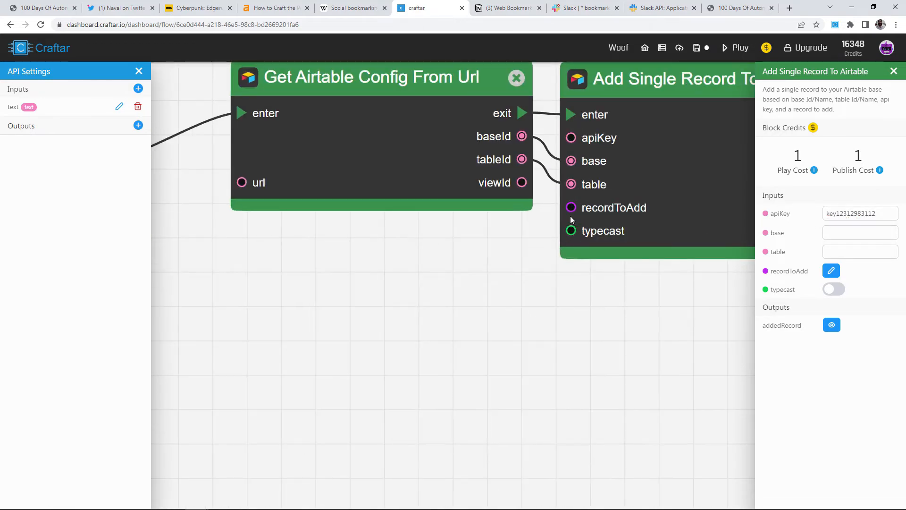
pyautogui.scroll(-2, 533, 267)
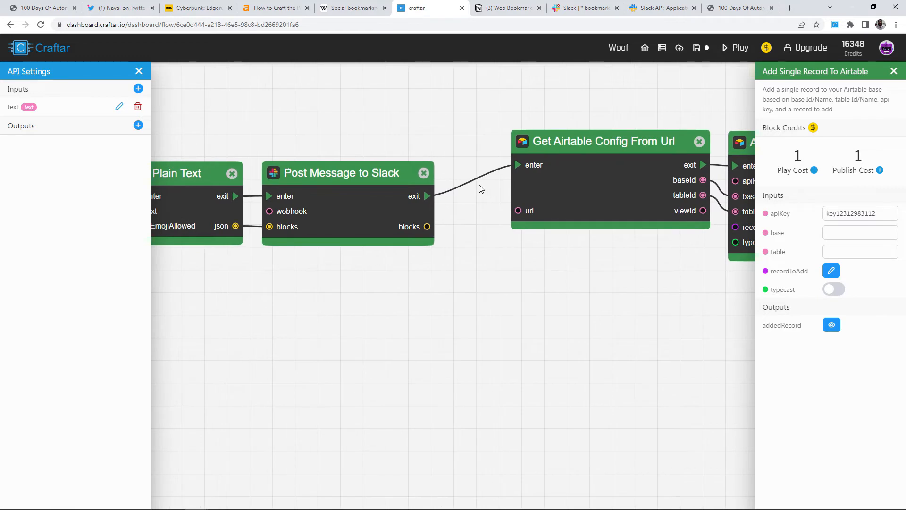
# Search 'create d' and chain a Create Dictionary block after Post Message to Slack.
pyautogui.doubleClick(461, 208)
pyautogui.write('create d')
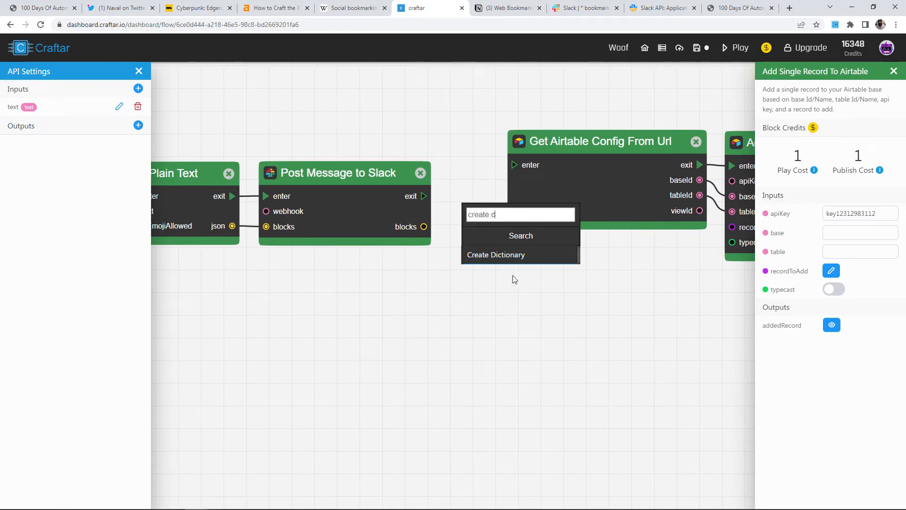
pyautogui.click(509, 258)
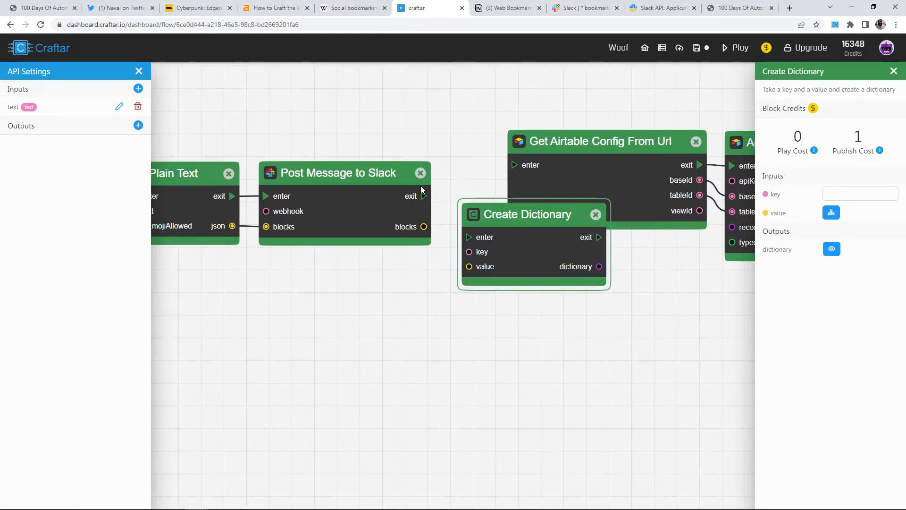
pyautogui.moveTo(436, 216); pyautogui.dragTo(477, 238)
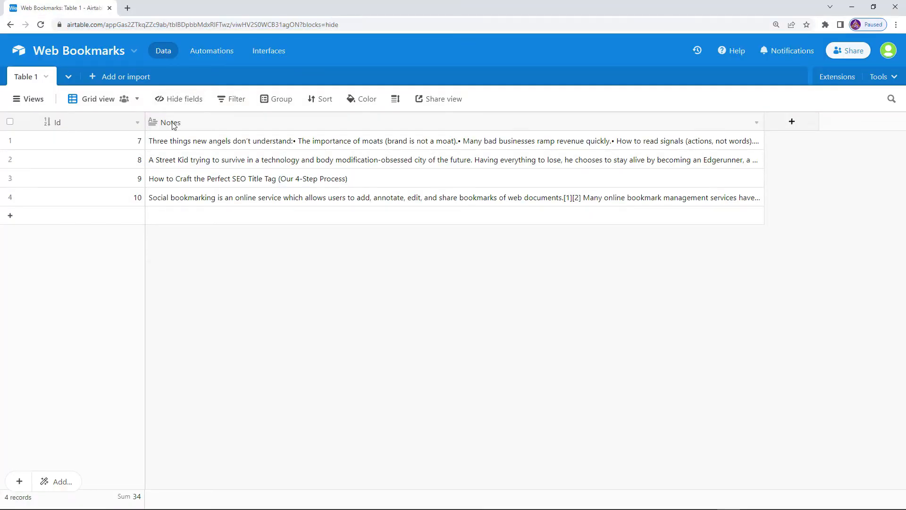
# Set the dictionary key to Notes and feed the Inputs text into its value.
pyautogui.doubleClick(176, 123)
pyautogui.hotkey('ctrl', 'c')
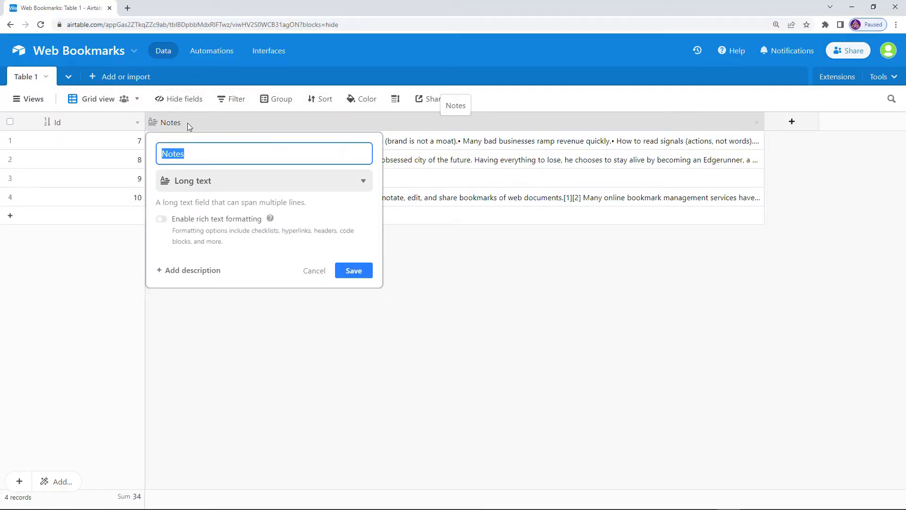
pyautogui.click(479, 253)
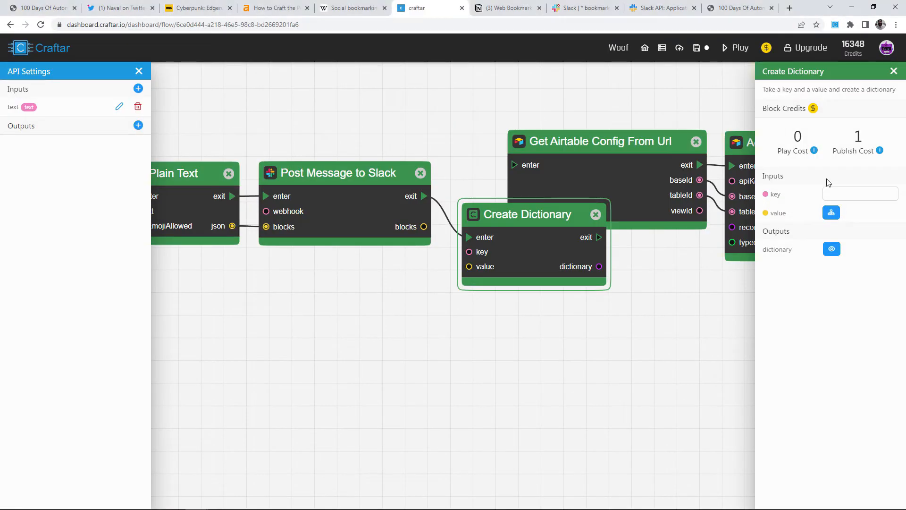
pyautogui.click(840, 194)
pyautogui.hotkey('ctrl', 'v')
pyautogui.click(506, 338)
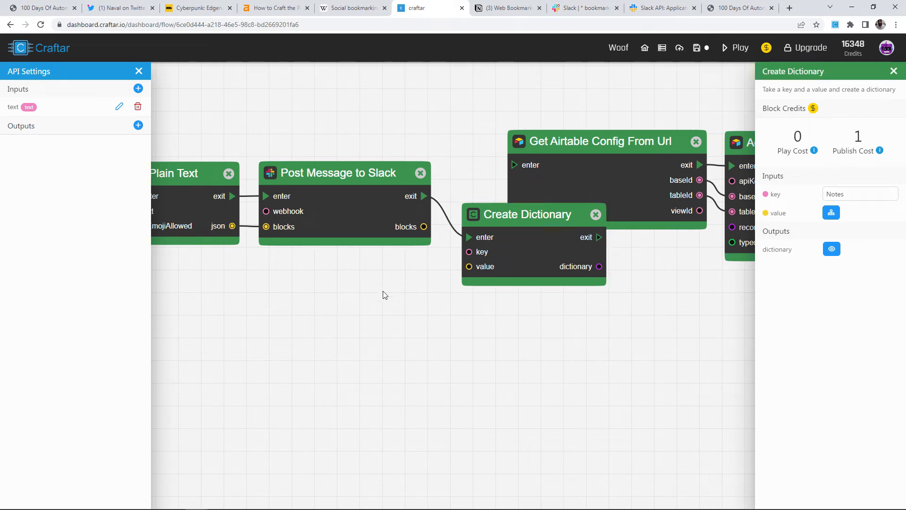
pyautogui.scroll(-1, 400, 284)
pyautogui.scroll(-2, 417, 282)
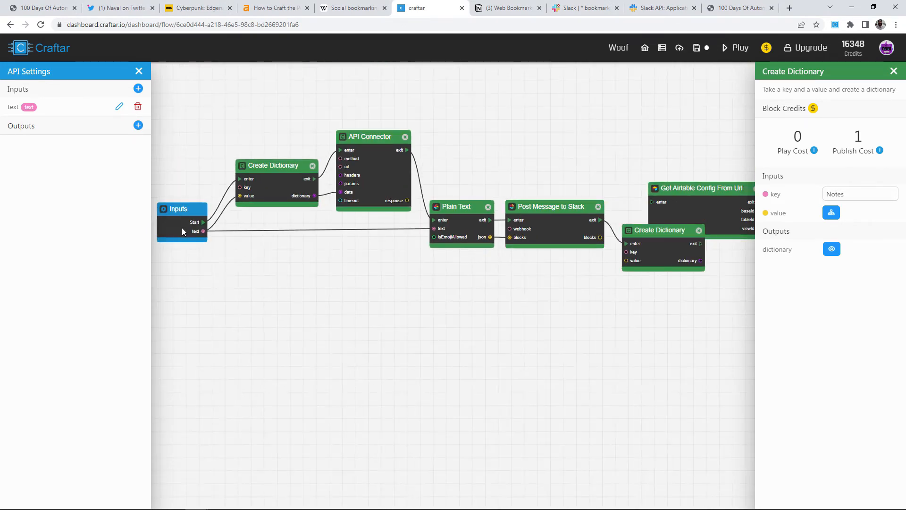
pyautogui.moveTo(204, 231); pyautogui.dragTo(626, 260)
# Rearrange the Airtable, dictionary and Outputs blocks into a clear left-to-right layout.
pyautogui.scroll(3, 679, 302)
pyautogui.moveTo(698, 303); pyautogui.dragTo(514, 315)
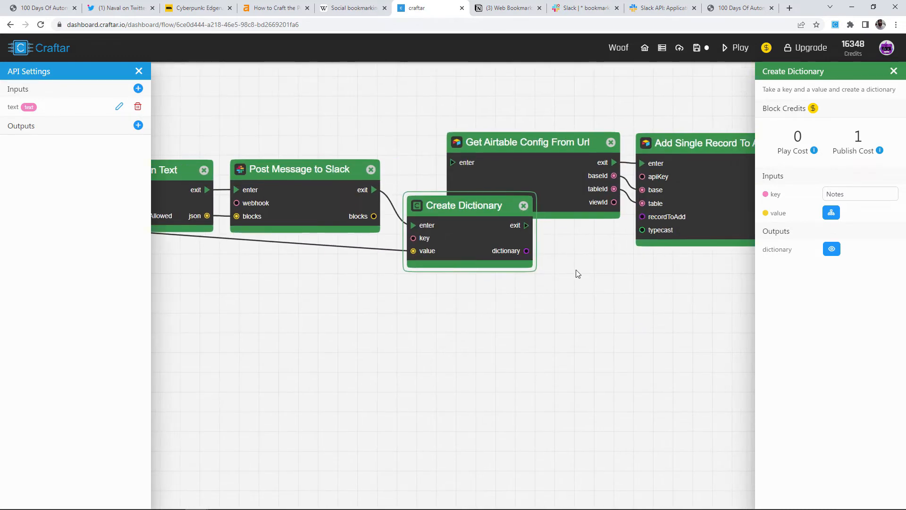
pyautogui.moveTo(575, 270); pyautogui.dragTo(447, 271)
pyautogui.scroll(-2, 602, 280)
pyautogui.moveTo(605, 202); pyautogui.dragTo(662, 201)
pyautogui.moveTo(480, 198); pyautogui.dragTo(539, 200)
pyautogui.moveTo(427, 244); pyautogui.dragTo(456, 195)
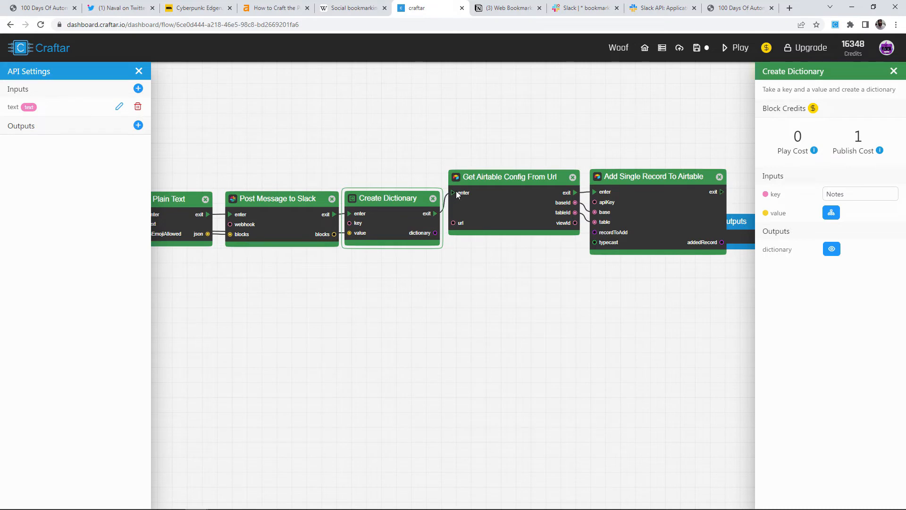
pyautogui.moveTo(724, 271); pyautogui.dragTo(521, 262)
pyautogui.moveTo(560, 226); pyautogui.dragTo(635, 189)
pyautogui.moveTo(462, 186); pyautogui.dragTo(489, 187)
pyautogui.moveTo(351, 177); pyautogui.dragTo(370, 180)
pyautogui.moveTo(315, 260); pyautogui.dragTo(431, 269)
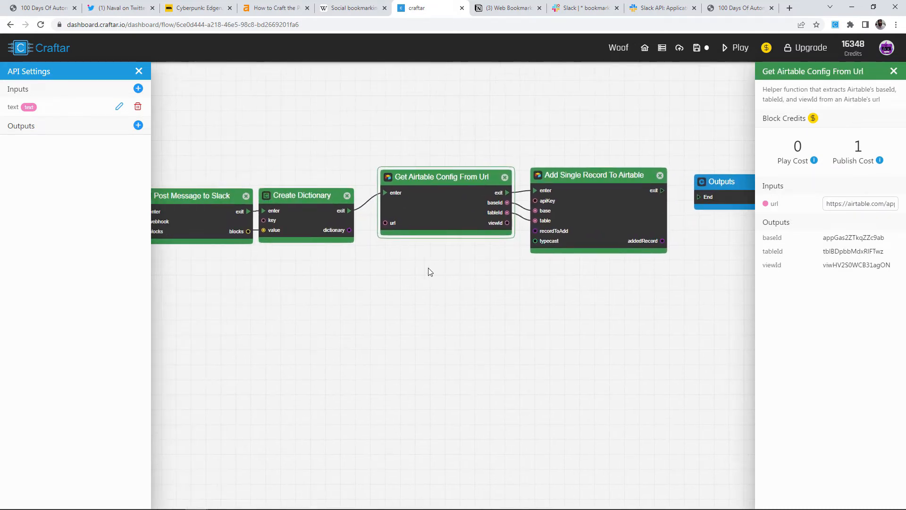
pyautogui.moveTo(440, 210); pyautogui.dragTo(442, 195)
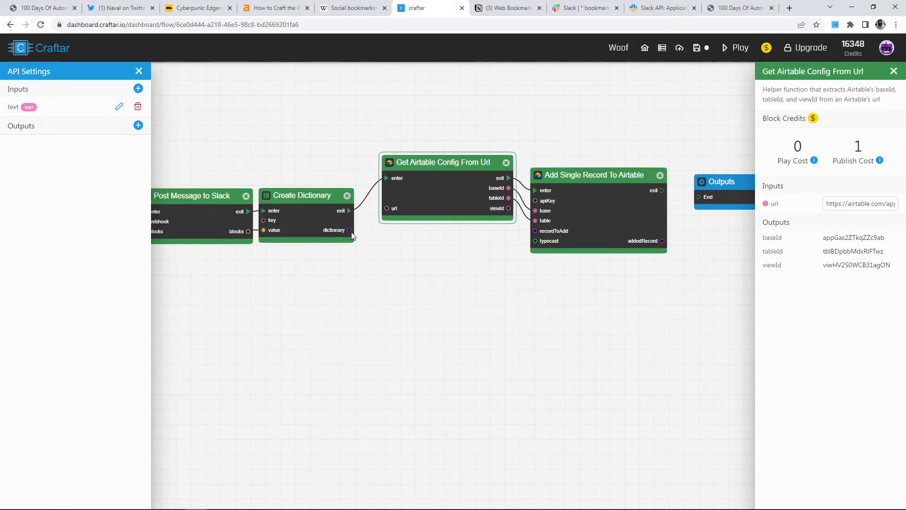
# Wire the dictionary output into recordToAdd and check both blocks' settings.
pyautogui.moveTo(350, 229); pyautogui.dragTo(536, 234)
pyautogui.moveTo(312, 214); pyautogui.dragTo(318, 215)
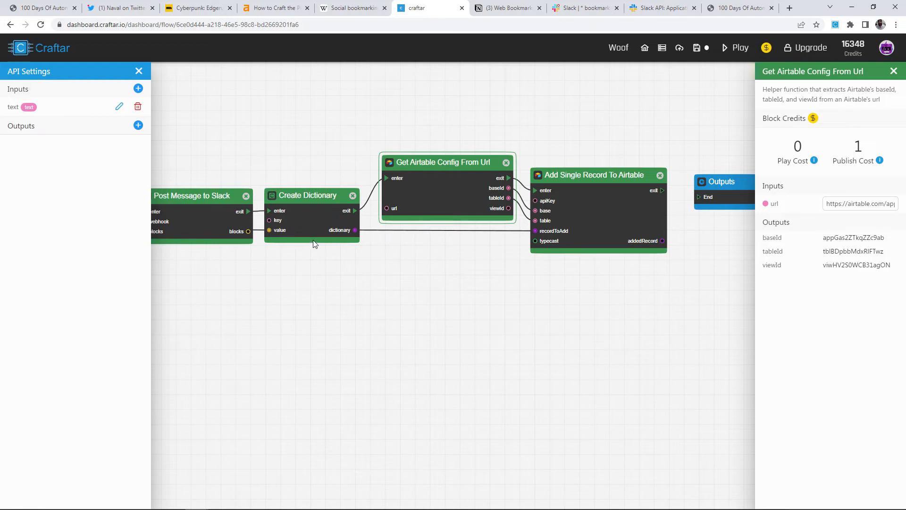
pyautogui.click(324, 225)
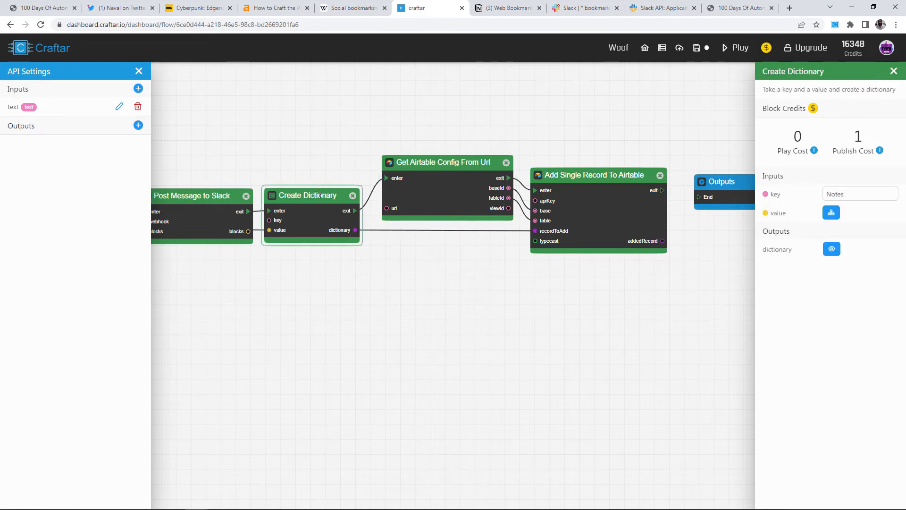
pyautogui.click(549, 229)
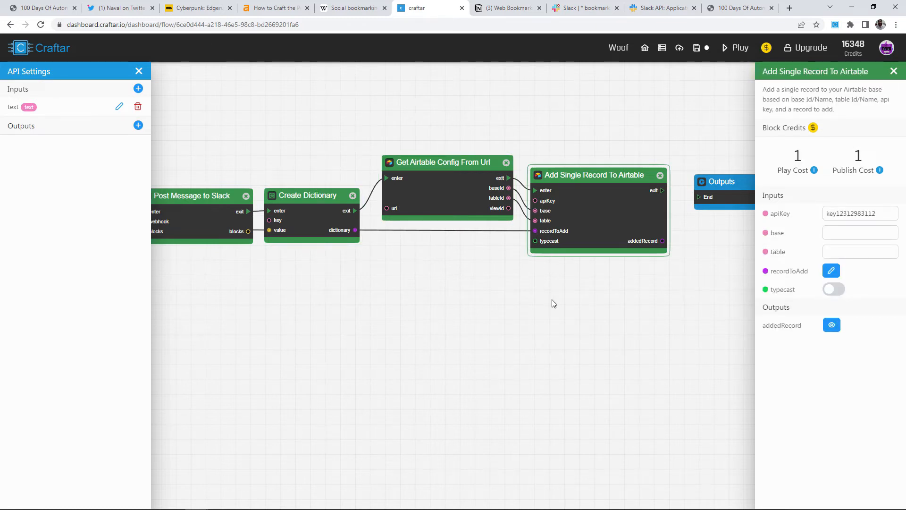
pyautogui.scroll(-2, 554, 304)
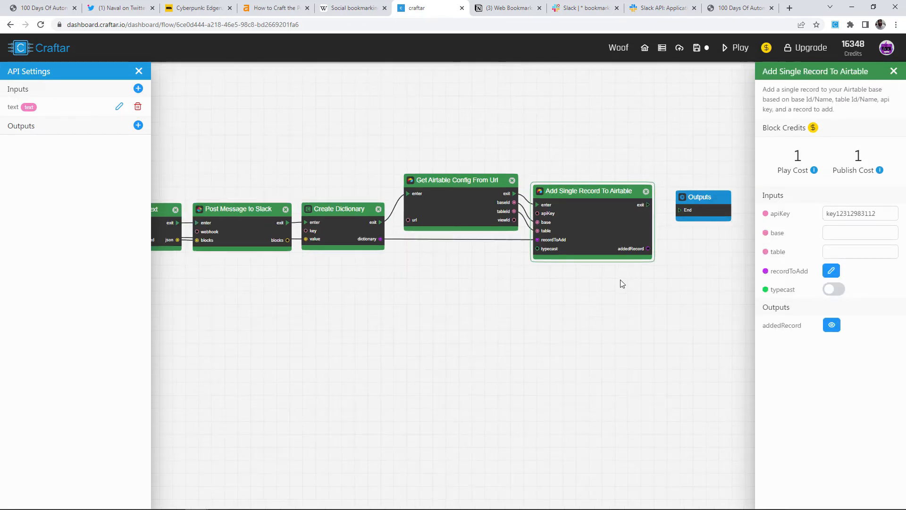
# Run the flow, adding a Hello World record to Airtable, and follow it to Outputs.
pyautogui.click(439, 259)
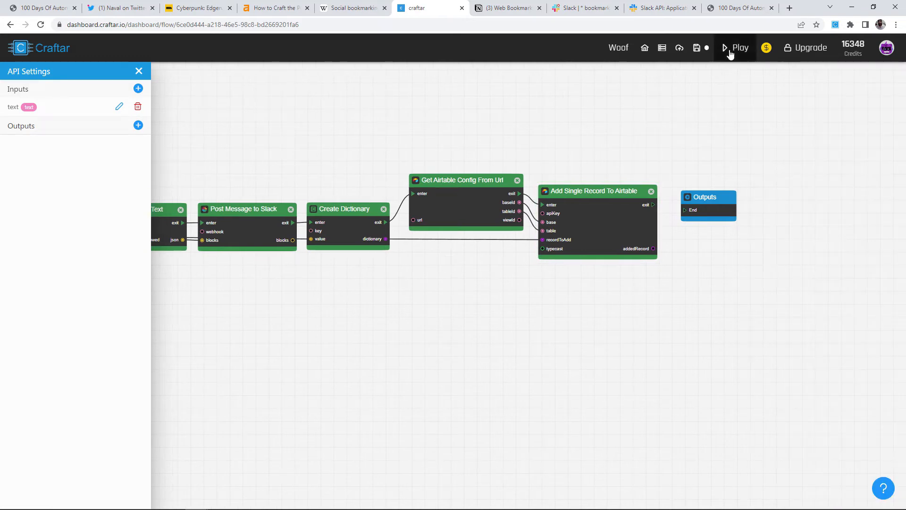
pyautogui.click(729, 51)
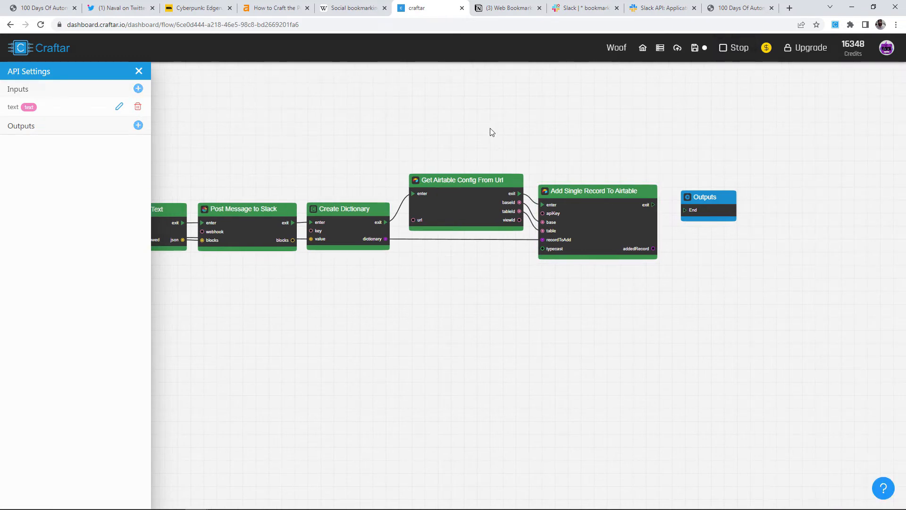
pyautogui.scroll(-1, 259, 157)
pyautogui.moveTo(259, 158); pyautogui.dragTo(599, 142)
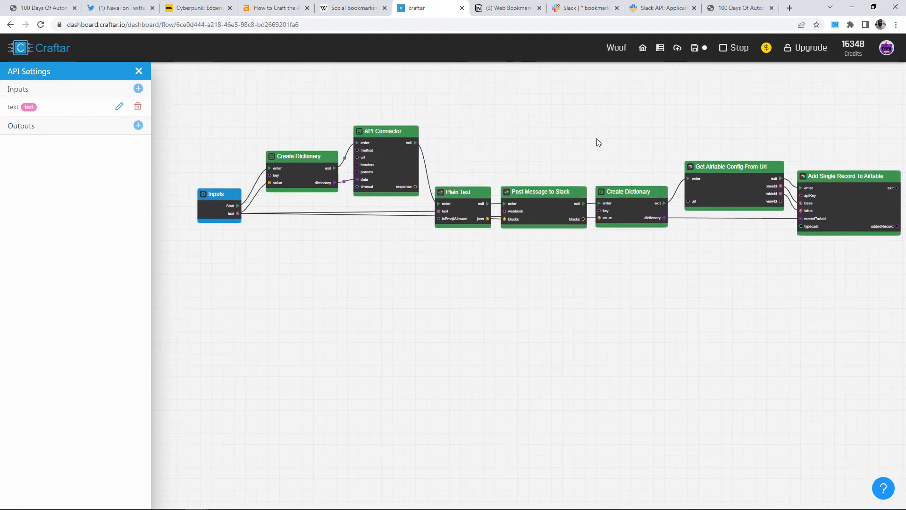
pyautogui.scroll(2, 596, 138)
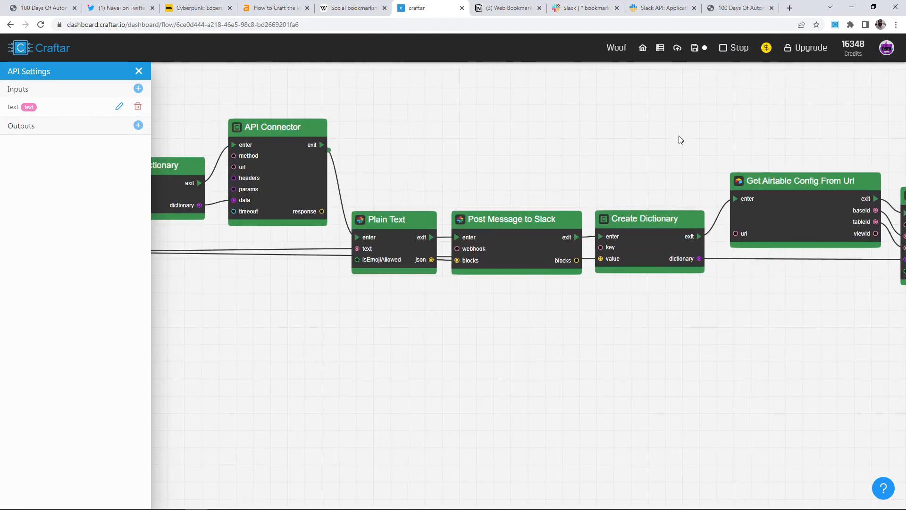
pyautogui.moveTo(710, 125); pyautogui.dragTo(547, 126)
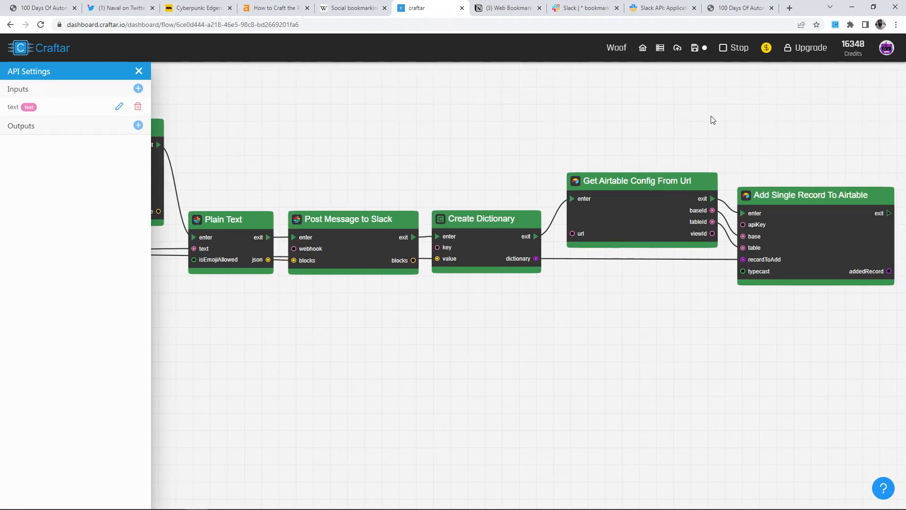
pyautogui.moveTo(744, 118); pyautogui.dragTo(613, 118)
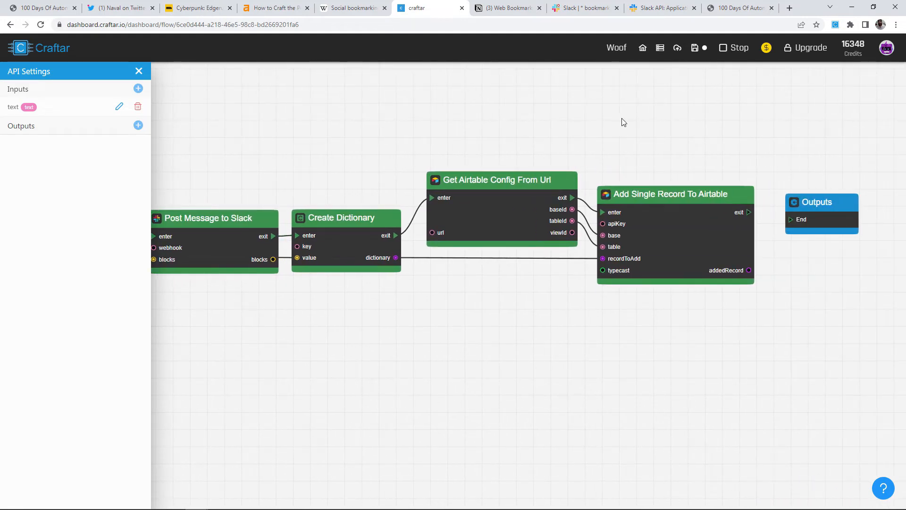
pyautogui.moveTo(687, 127); pyautogui.dragTo(628, 130)
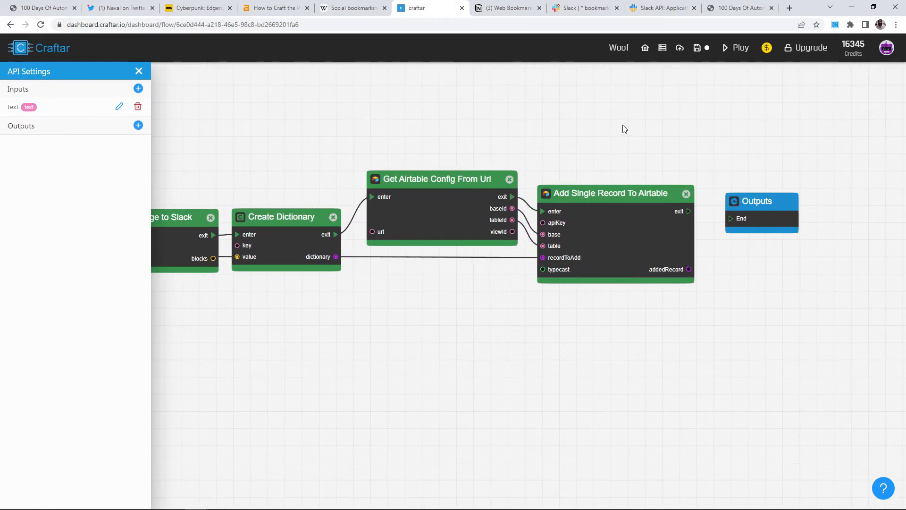
pyautogui.hotkey('alt', 'Tab')
pyautogui.scroll(-3, 550, 259)
# Add a Create A Notion Page block from Integrations > Notion and position it near Outputs.
pyautogui.scroll(5, 686, 204)
pyautogui.rightClick(686, 205)
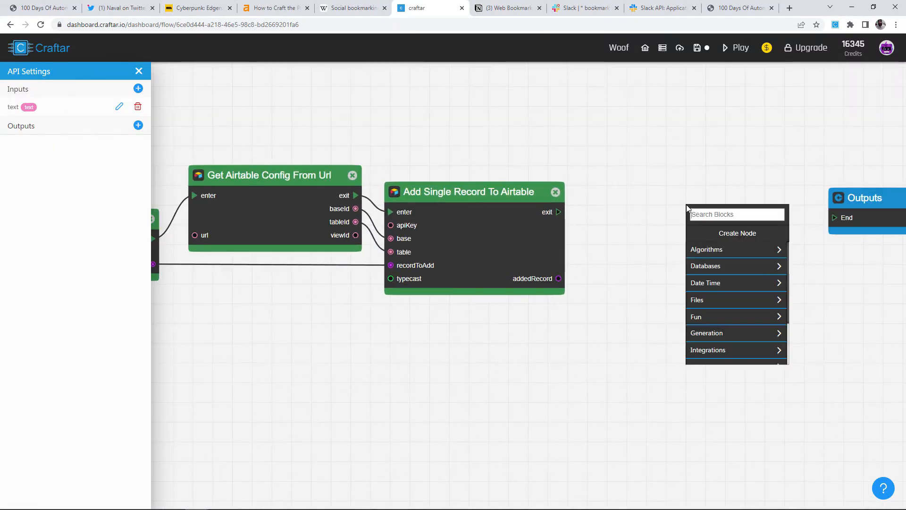
pyautogui.scroll(-2, 725, 302)
pyautogui.click(715, 310)
pyautogui.scroll(-2, 722, 312)
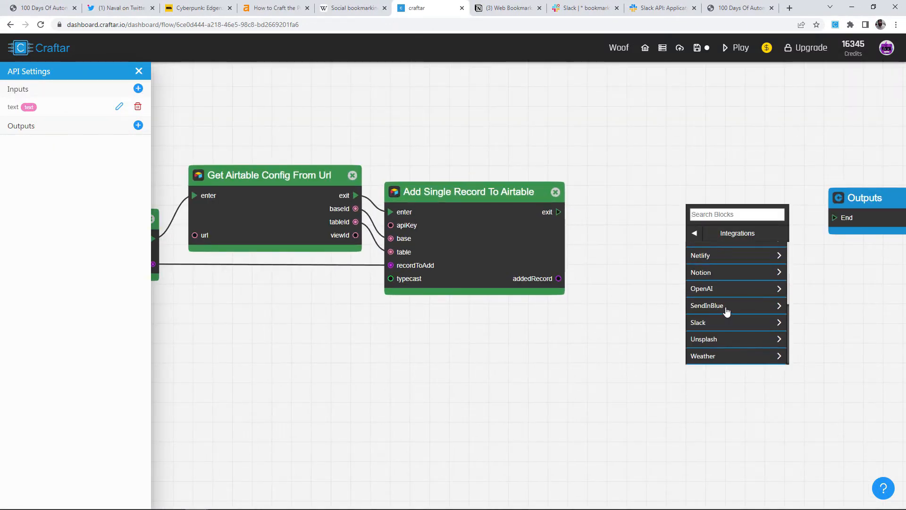
pyautogui.click(713, 271)
pyautogui.scroll(-2, 736, 276)
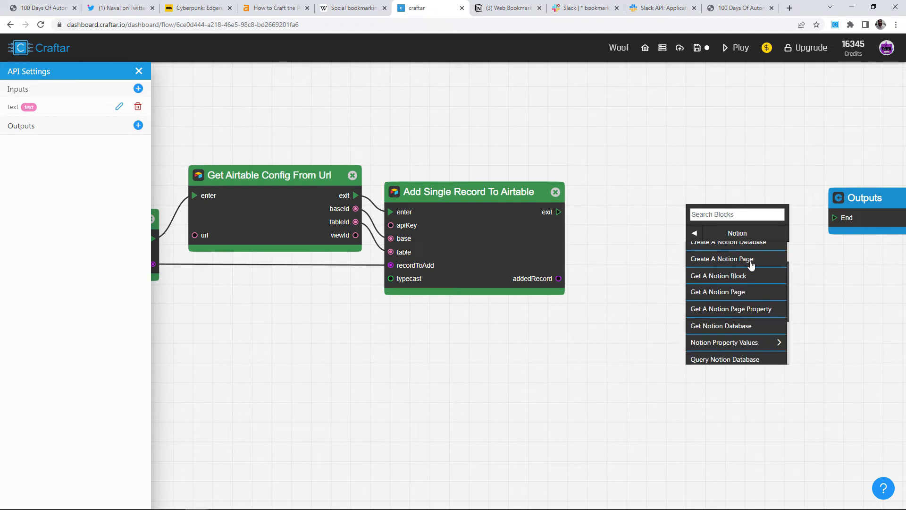
pyautogui.click(746, 261)
pyautogui.moveTo(718, 245); pyautogui.dragTo(668, 231)
pyautogui.moveTo(731, 300); pyautogui.dragTo(591, 304)
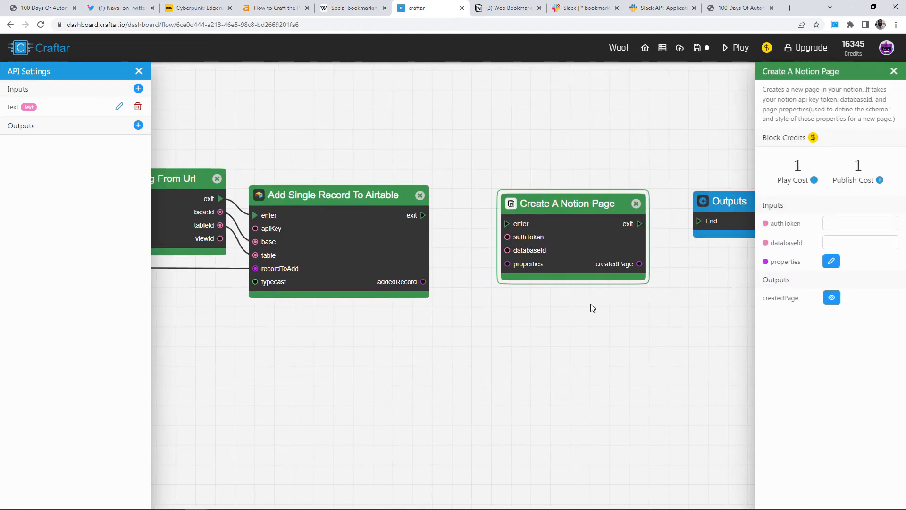
pyautogui.scroll(4, 571, 237)
pyautogui.moveTo(571, 237); pyautogui.dragTo(456, 260)
pyautogui.moveTo(512, 264); pyautogui.dragTo(463, 265)
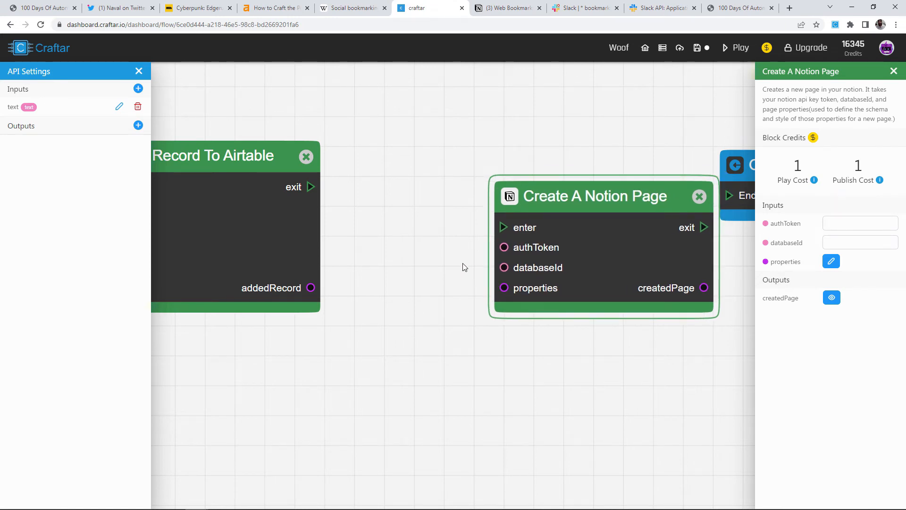
# Paste the Web Bookmarks database ID from the Notion page URL into the databaseId field.
pyautogui.click(510, 8)
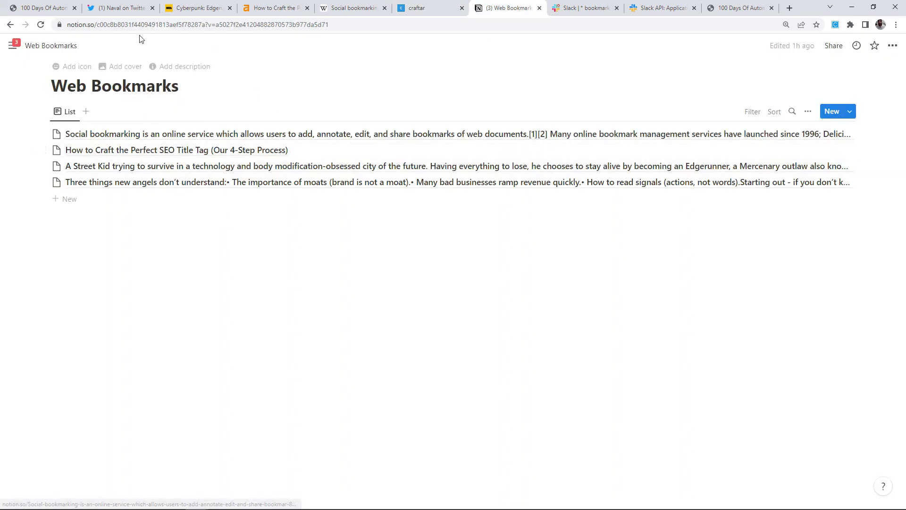
pyautogui.doubleClick(128, 25)
pyautogui.hotkey('ctrl', 'c')
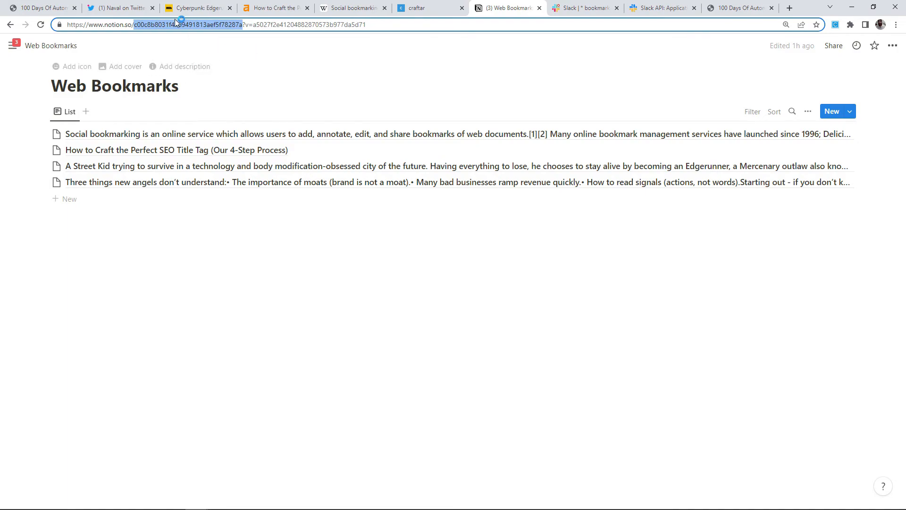
pyautogui.click(430, 8)
pyautogui.click(848, 241)
pyautogui.hotkey('ctrl', 'v')
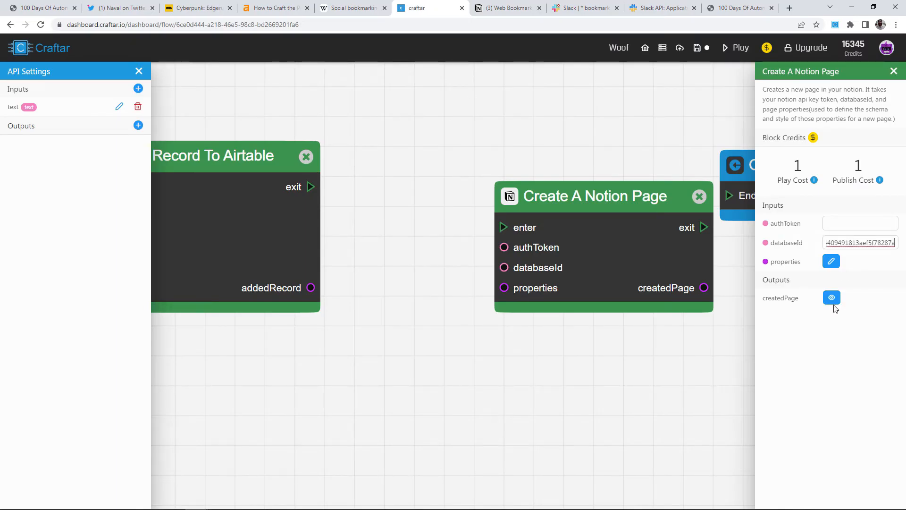
# Get the Notion auth token from the Web Bookmarks page options for the block, then shift it left.
pyautogui.hotkey('ctrl', 'l')
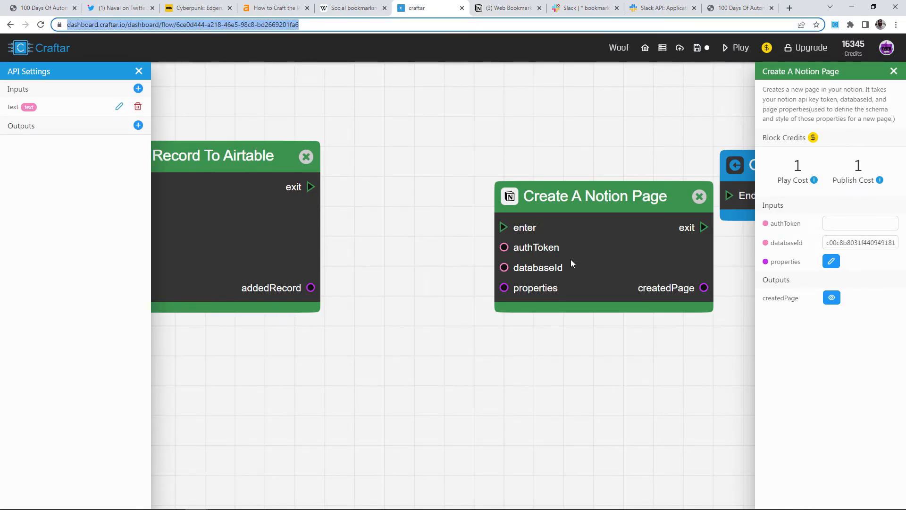
pyautogui.click(479, 8)
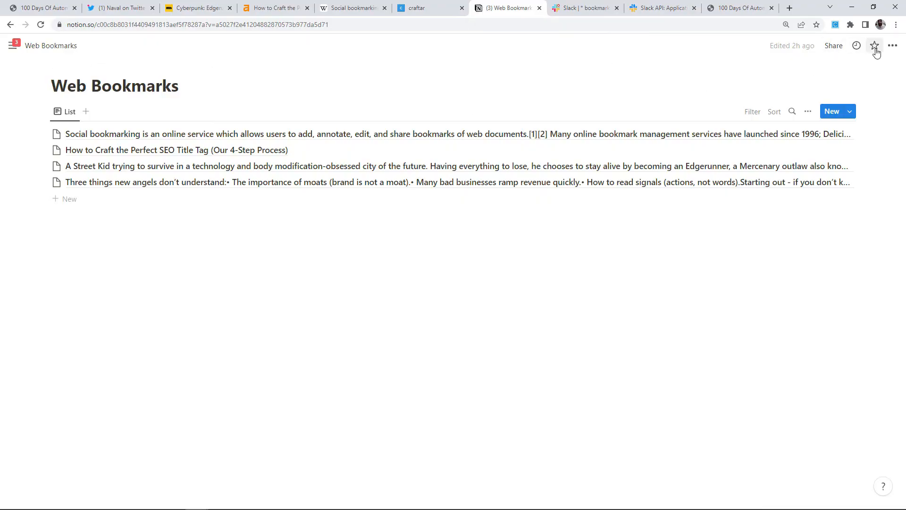
pyautogui.click(892, 45)
pyautogui.moveTo(804, 290)
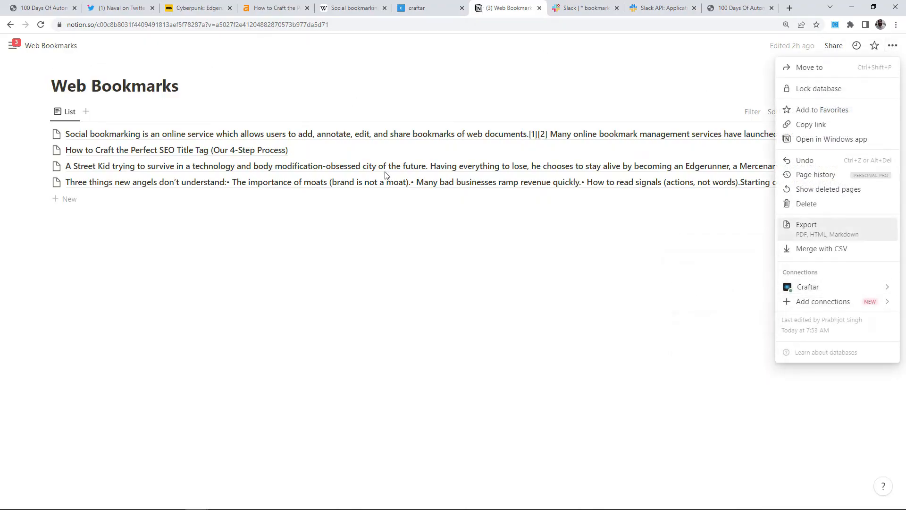
pyautogui.click(849, 248)
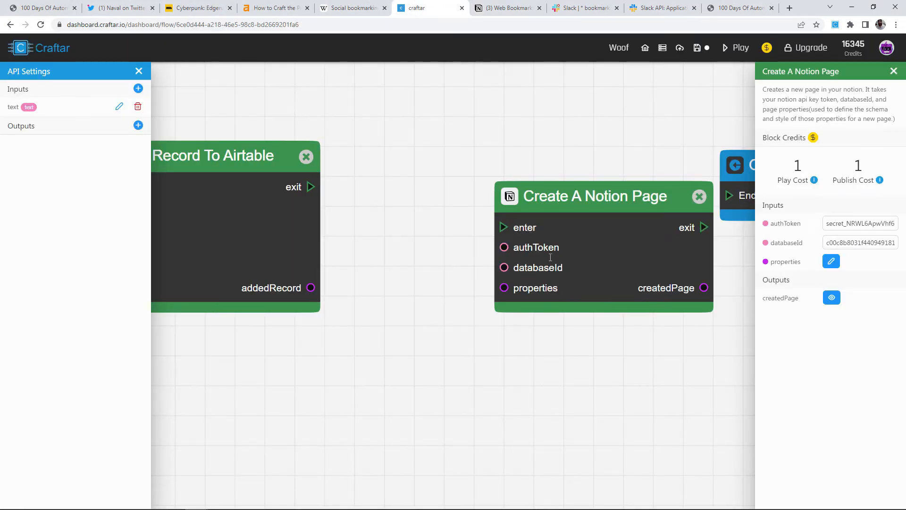
pyautogui.moveTo(550, 229); pyautogui.dragTo(489, 223)
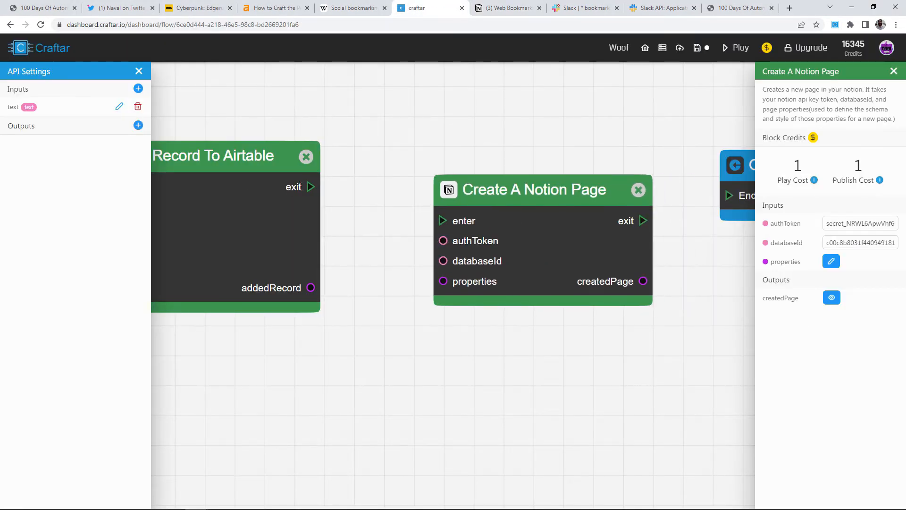
# Move the Create A Notion Page block further right to make room in the flow.
pyautogui.click(311, 188)
pyautogui.moveTo(420, 227); pyautogui.dragTo(494, 216)
pyautogui.moveTo(508, 298); pyautogui.dragTo(464, 321)
pyautogui.scroll(-4, 651, 258)
pyautogui.moveTo(526, 260)
pyautogui.mouseDown()
pyautogui.moveTo(653, 259)
pyautogui.moveTo(520, 252)
pyautogui.mouseUp()
pyautogui.moveTo(577, 238); pyautogui.dragTo(660, 260)
# Add a Notion Create Title Property Value block and chain it after the Airtable record block.
pyautogui.rightClick(470, 228)
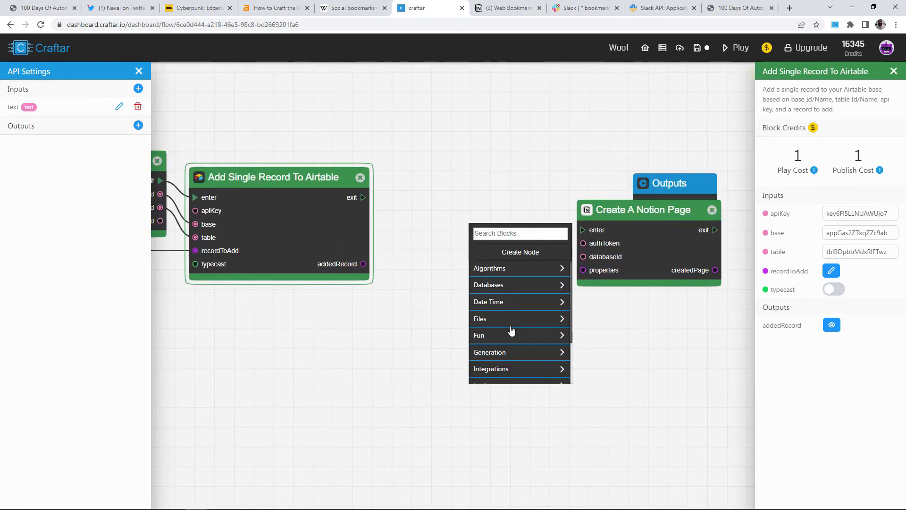
pyautogui.click(511, 369)
pyautogui.scroll(-3, 510, 344)
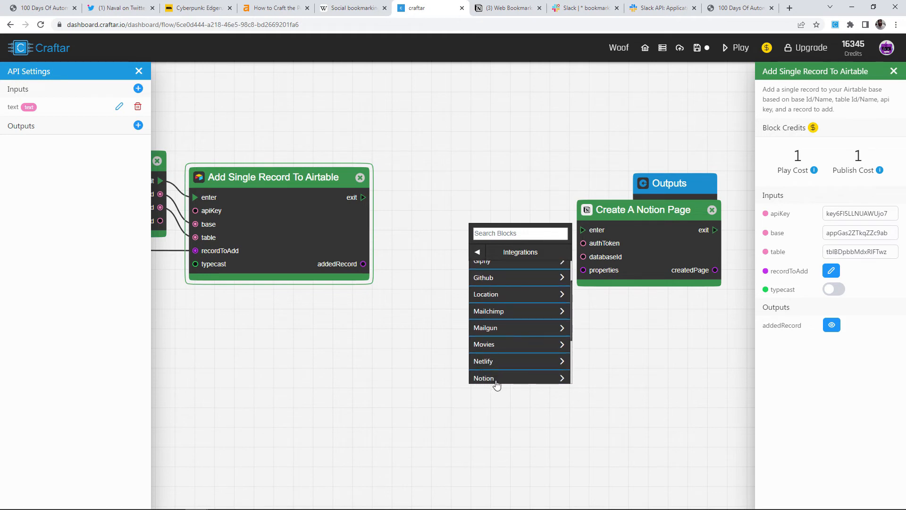
pyautogui.click(496, 385)
pyautogui.scroll(-3, 509, 352)
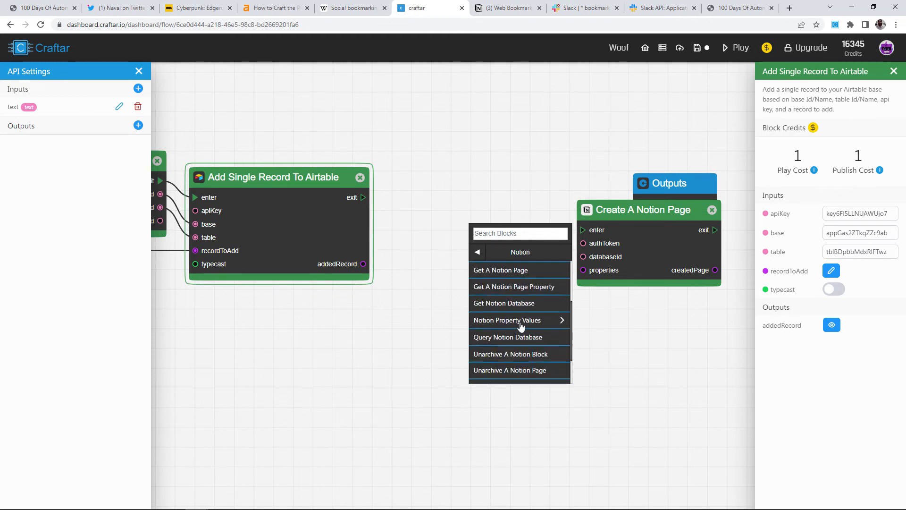
pyautogui.click(521, 326)
pyautogui.scroll(-2, 512, 295)
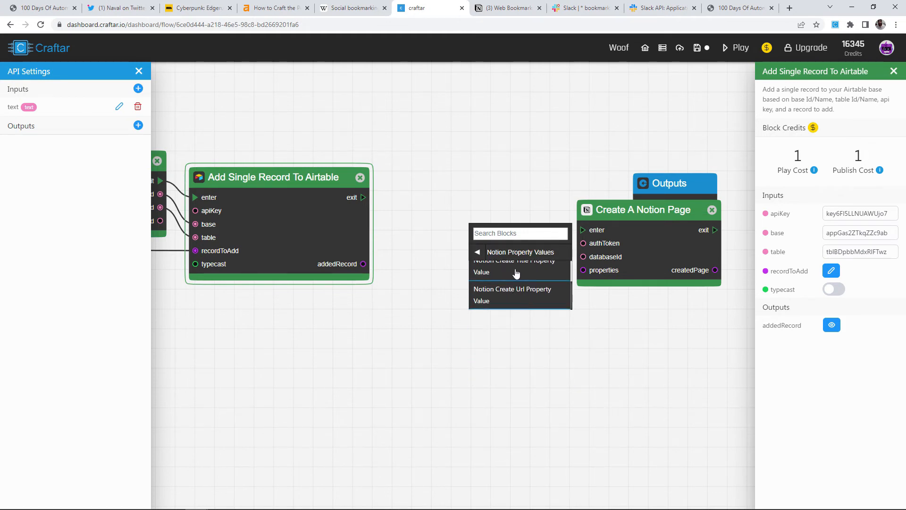
pyautogui.click(516, 273)
pyautogui.moveTo(542, 245); pyautogui.dragTo(482, 205)
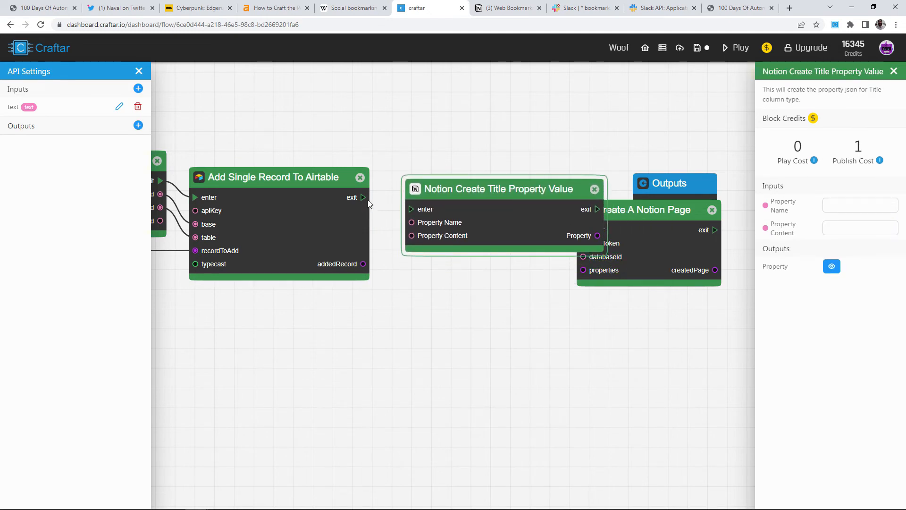
pyautogui.moveTo(369, 204); pyautogui.dragTo(415, 210)
# Separate Create A Notion Page from Outputs, then check a bookmark's title property in Notion.
pyautogui.moveTo(637, 250); pyautogui.dragTo(697, 222)
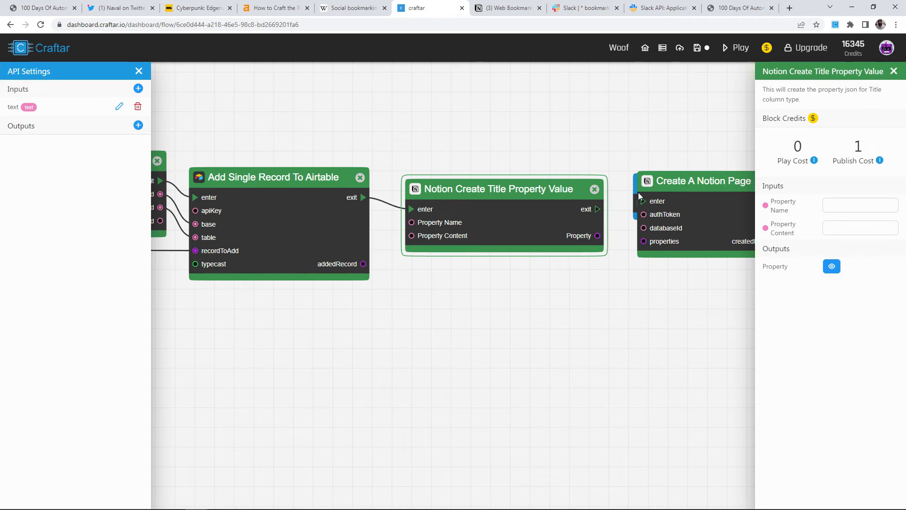
pyautogui.moveTo(637, 196); pyautogui.dragTo(696, 116)
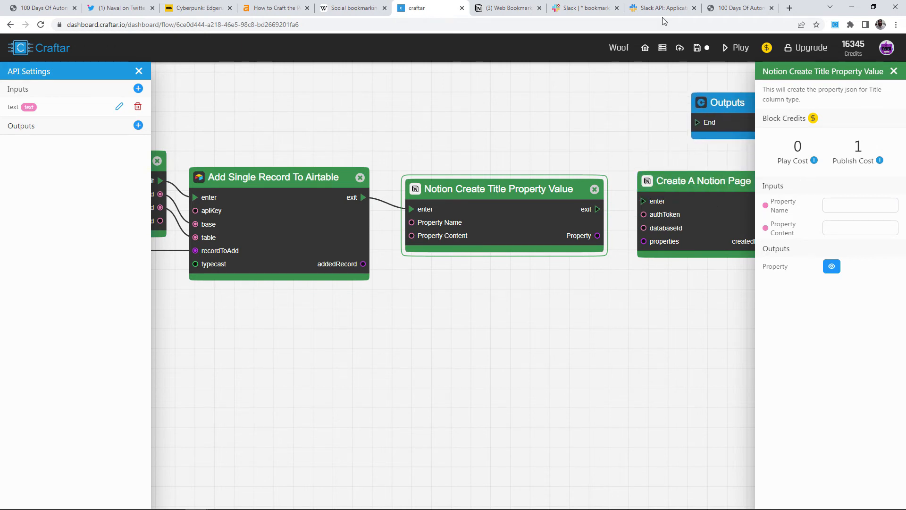
pyautogui.click(504, 5)
pyautogui.click(88, 136)
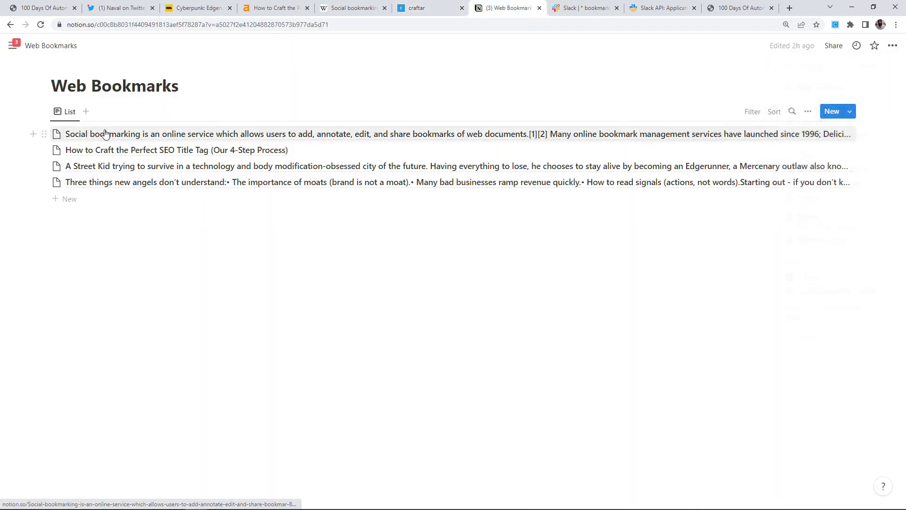
pyautogui.click(90, 137)
pyautogui.click(415, 7)
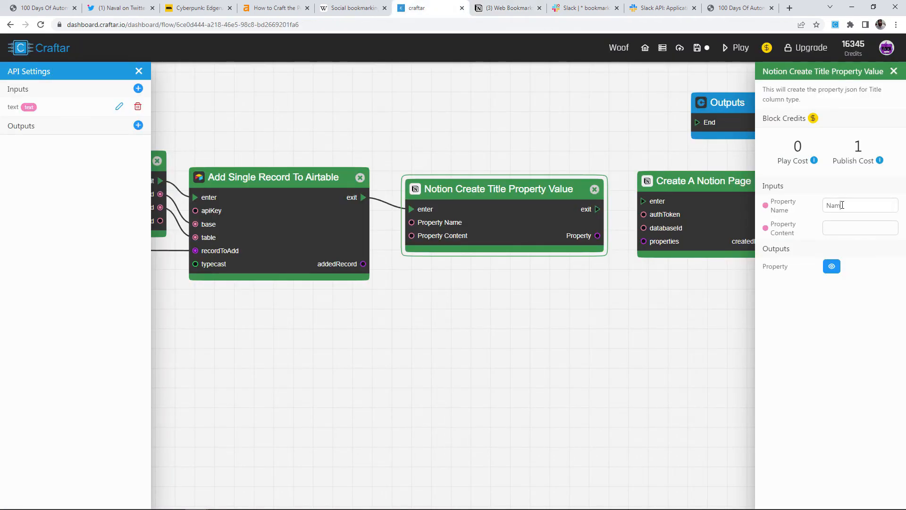
# Wire input text into Property Content and the title block into Create A Notion Page.
pyautogui.scroll(-5, 487, 275)
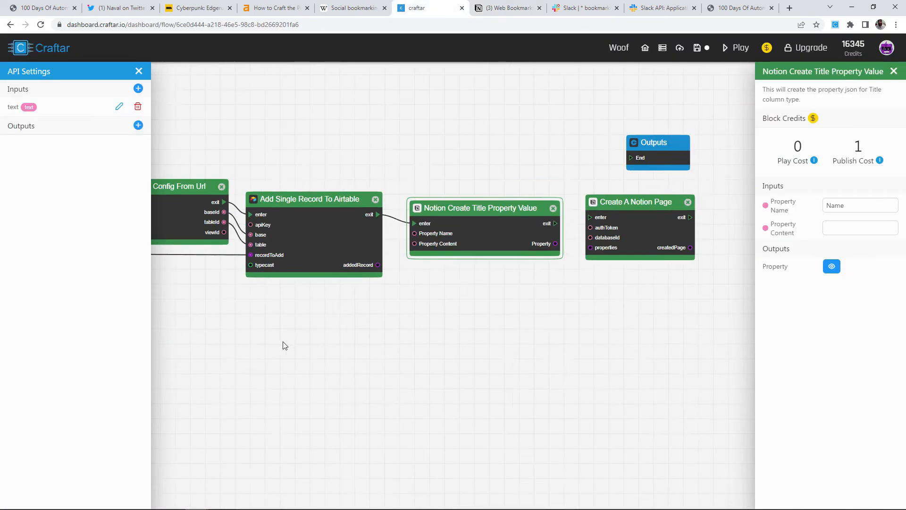
pyautogui.scroll(-3, 486, 239)
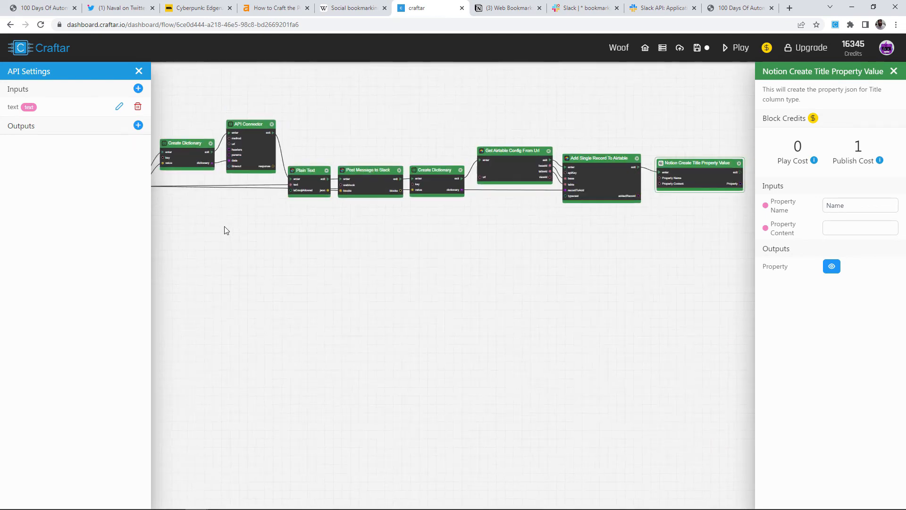
pyautogui.moveTo(182, 180); pyautogui.dragTo(703, 175)
pyautogui.scroll(3, 710, 225)
pyautogui.moveTo(711, 225); pyautogui.dragTo(375, 352)
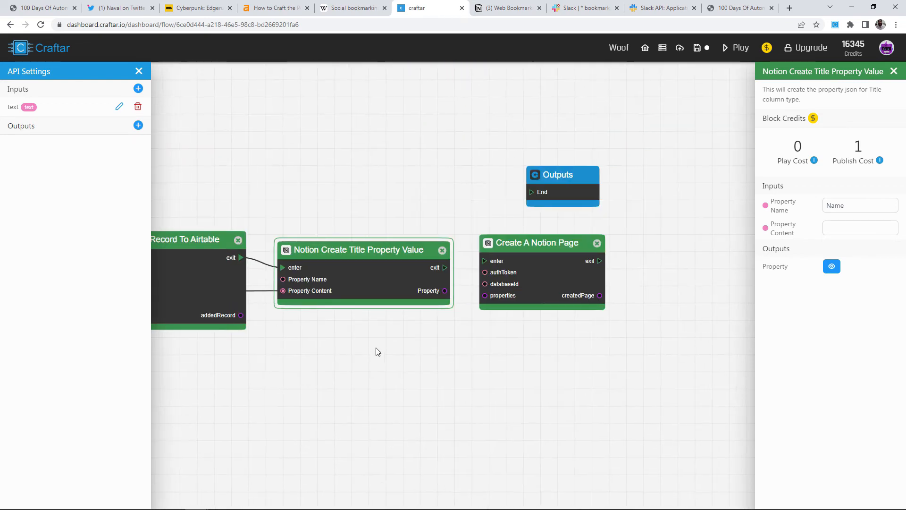
pyautogui.scroll(2, 426, 332)
pyautogui.moveTo(456, 250); pyautogui.dragTo(503, 239)
pyautogui.moveTo(456, 277); pyautogui.dragTo(508, 284)
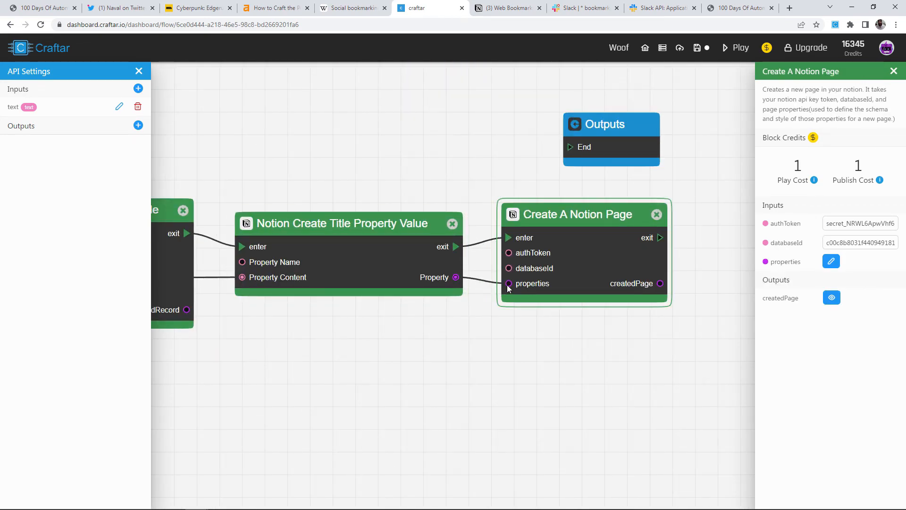
# Place Outputs right of Create A Notion Page, connect its exit to End, and start a test run.
pyautogui.scroll(-1, 548, 273)
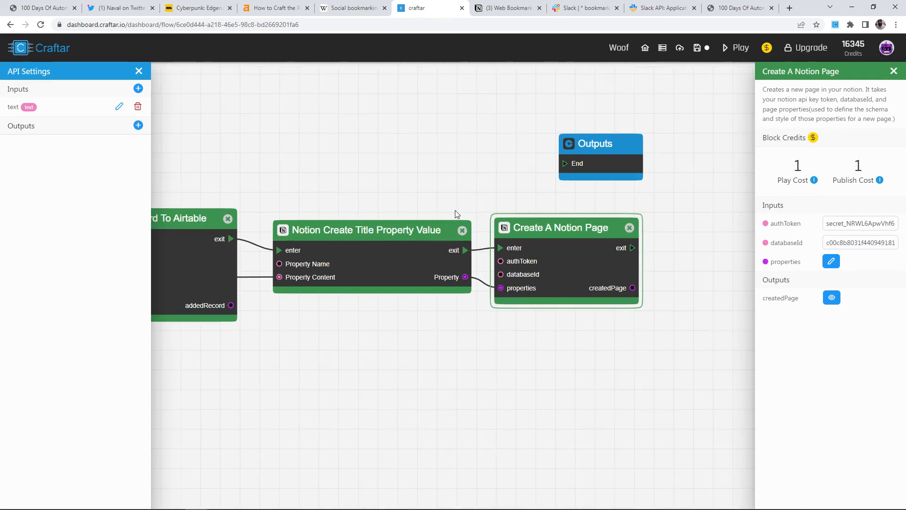
pyautogui.moveTo(451, 208); pyautogui.dragTo(347, 198)
pyautogui.moveTo(427, 140); pyautogui.dragTo(518, 237)
pyautogui.scroll(-2, 492, 293)
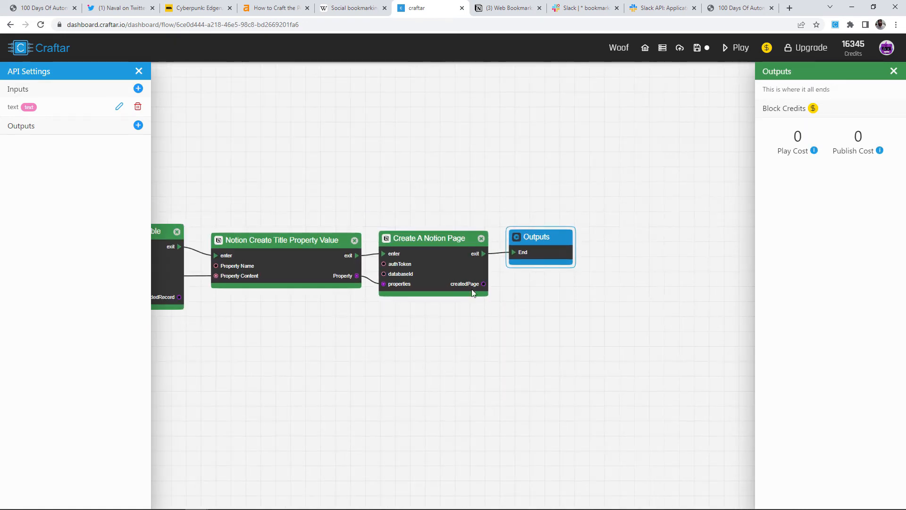
pyautogui.moveTo(395, 124); pyautogui.dragTo(692, 107)
pyautogui.scroll(-5, 585, 143)
pyautogui.moveTo(559, 129); pyautogui.dragTo(621, 141)
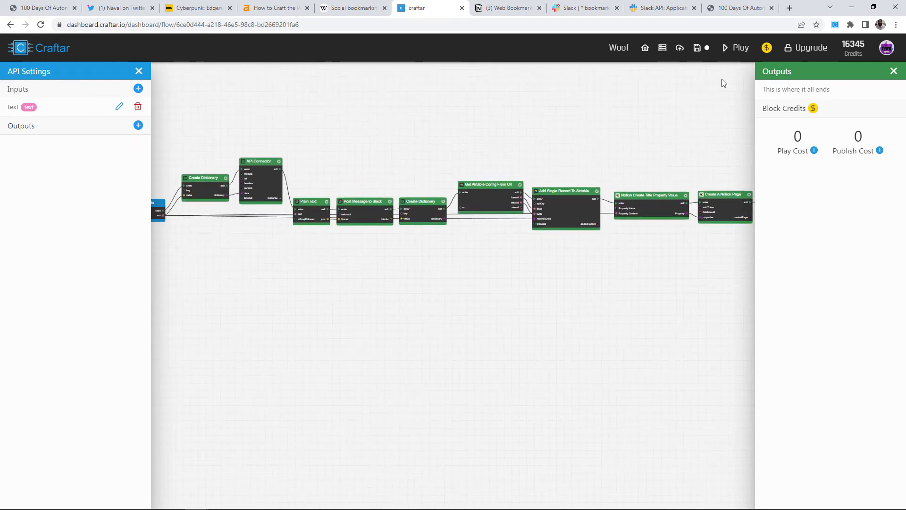
pyautogui.click(734, 56)
# Let the run finish and open the new Hello World page in Notion's Web Bookmarks.
pyautogui.moveTo(343, 118); pyautogui.dragTo(457, 119)
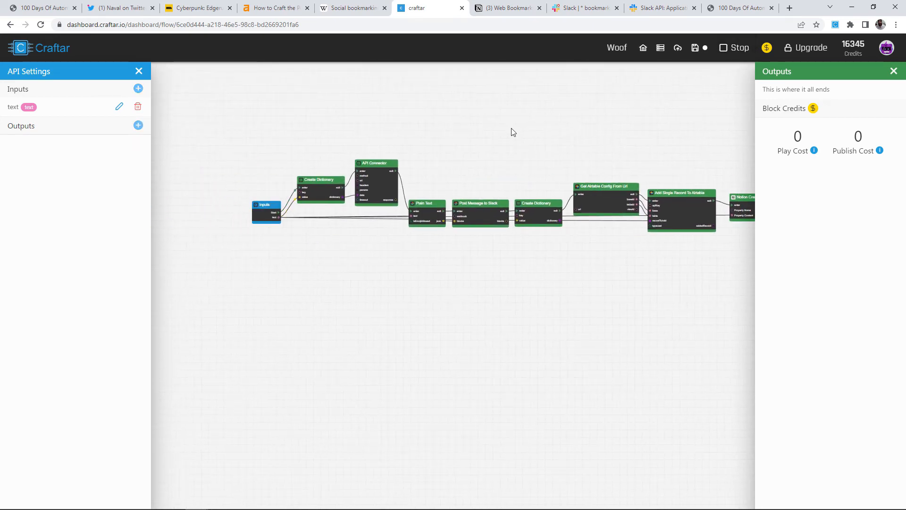
pyautogui.scroll(5, 496, 181)
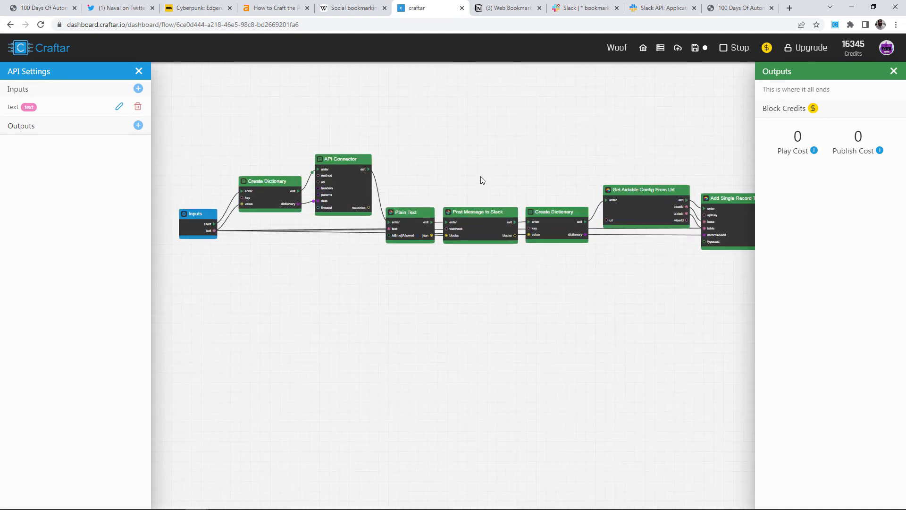
pyautogui.scroll(1, 403, 191)
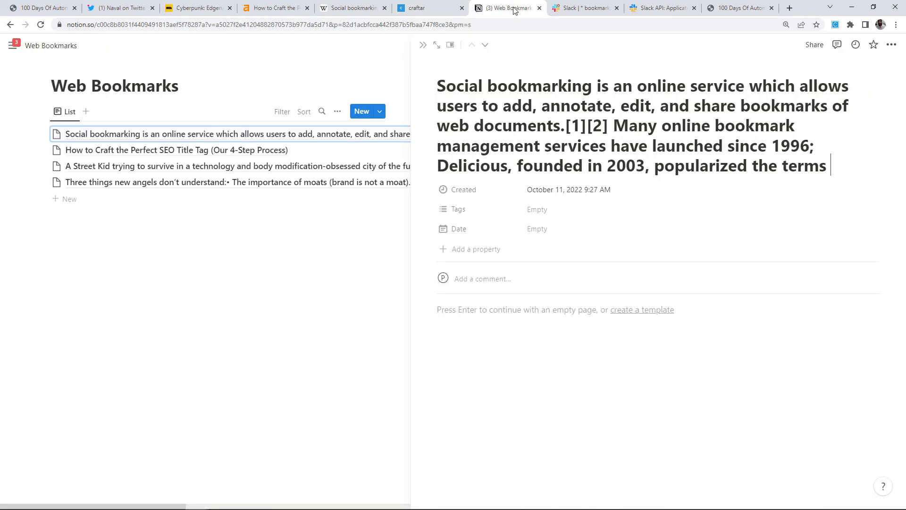
pyautogui.click(508, 8)
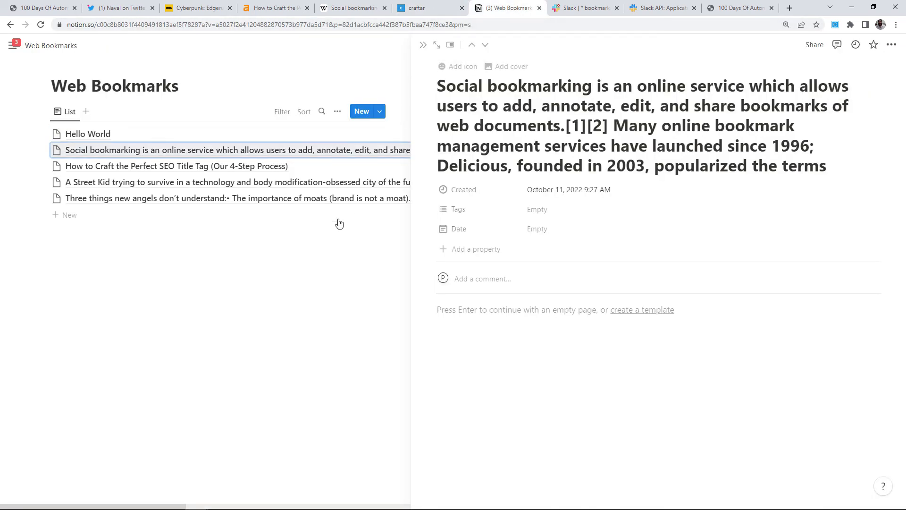
pyautogui.click(86, 134)
# Bookmark the latest Hello World Slack message and confirm the Hello World record in Airtable row 6.
pyautogui.click(583, 8)
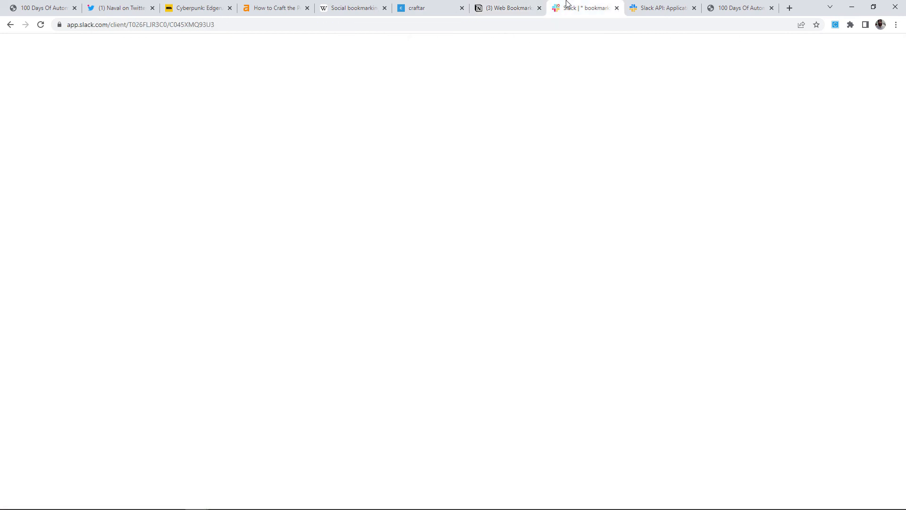
pyautogui.tripleClick(57, 427)
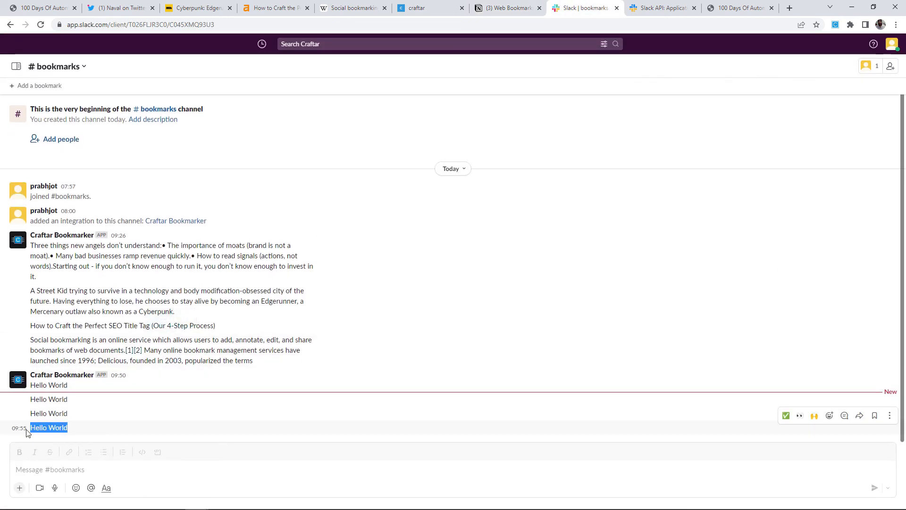
pyautogui.click(49, 406)
pyautogui.hotkey('alt', 'Tab')
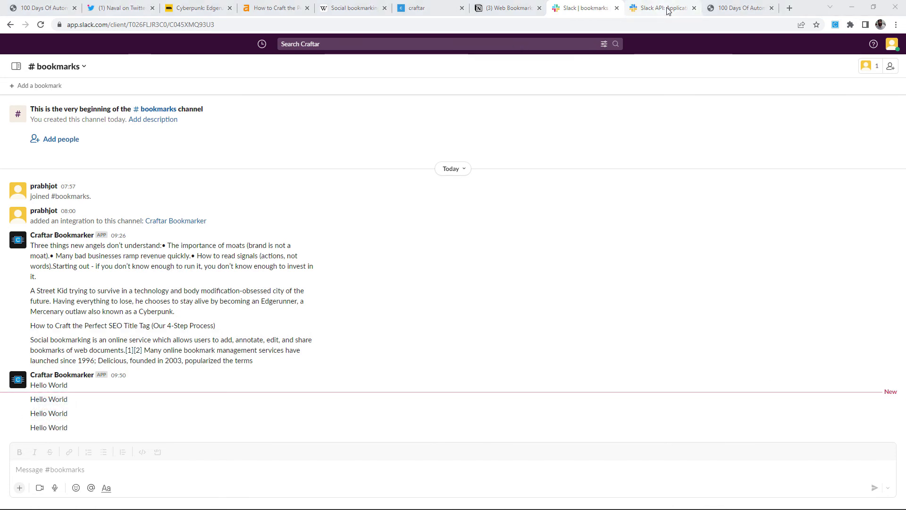
pyautogui.click(216, 240)
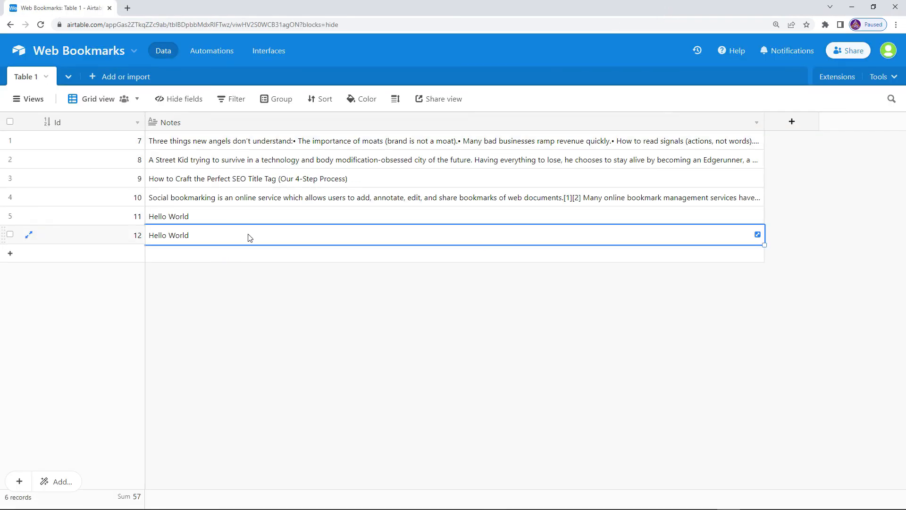
pyautogui.hotkey('alt', 'Tab')
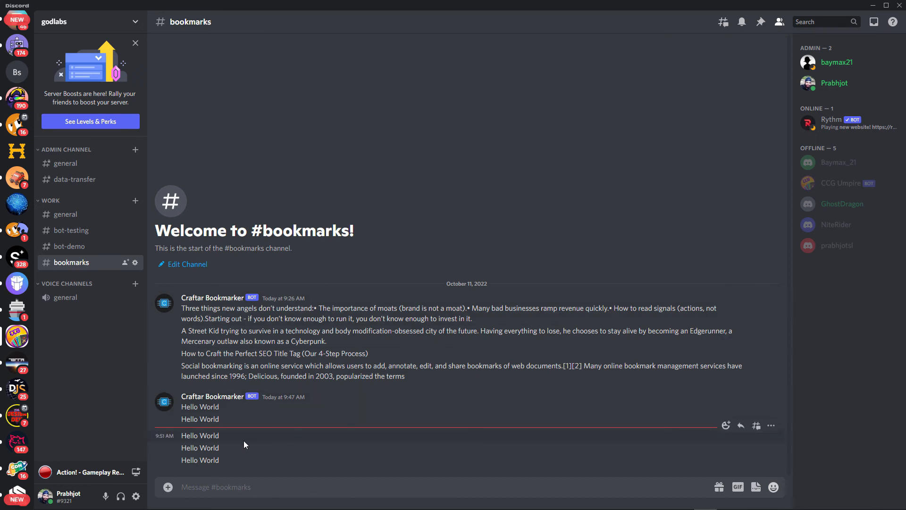
# Select the latest Hello World message in Discord #bookmarks, then return to Craftar.
pyautogui.moveTo(226, 461); pyautogui.dragTo(177, 463)
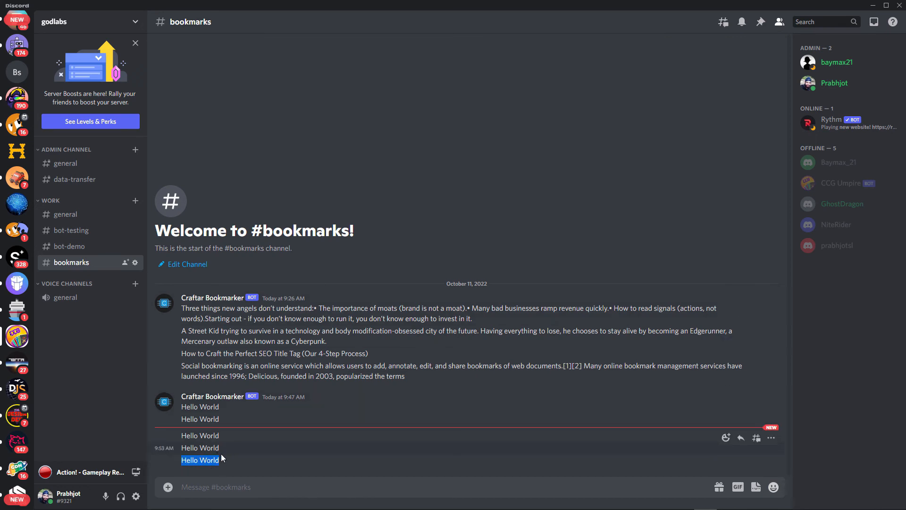
pyautogui.hotkey('alt', 'Tab')
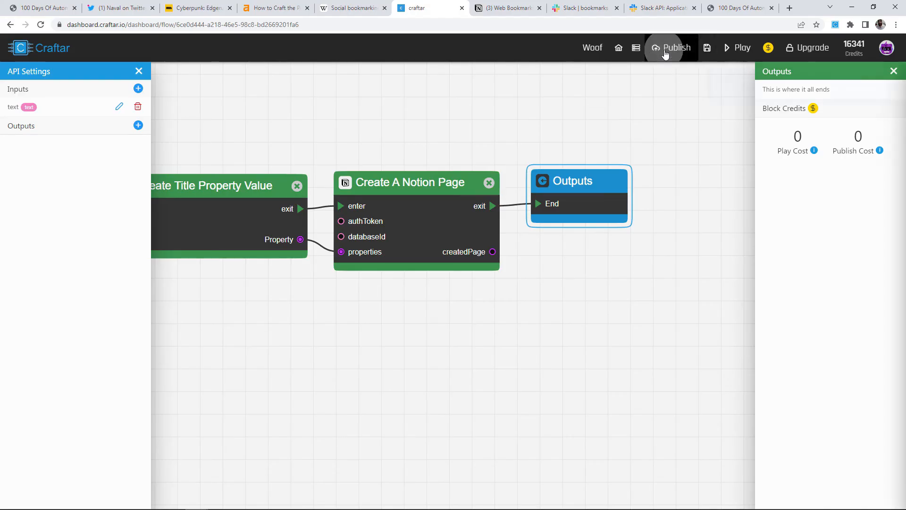
# Publish the Woof flow as a live API using Publish Now.
pyautogui.click(671, 48)
pyautogui.click(819, 95)
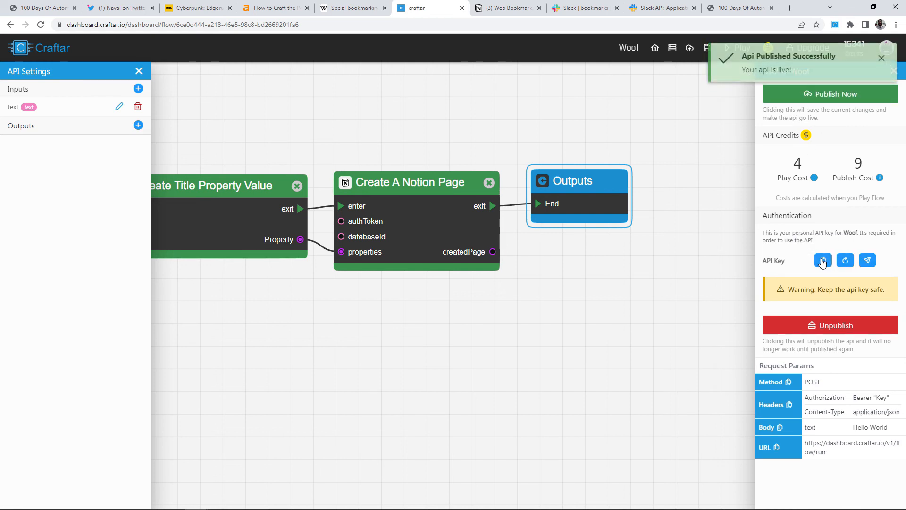
pyautogui.click(143, 5)
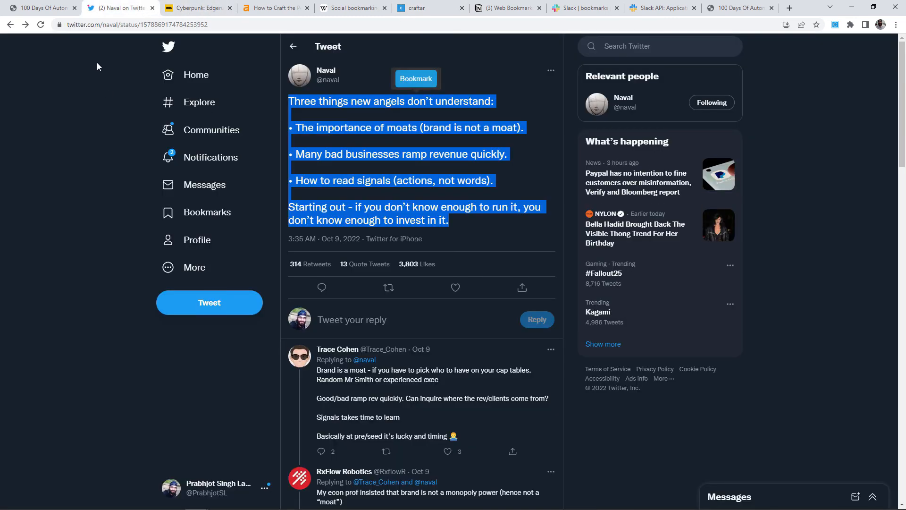
# Run the Craftar extension's Bookmark Selection automation on the tweet with the pasted API key.
pyautogui.click(781, 126)
pyautogui.click(837, 25)
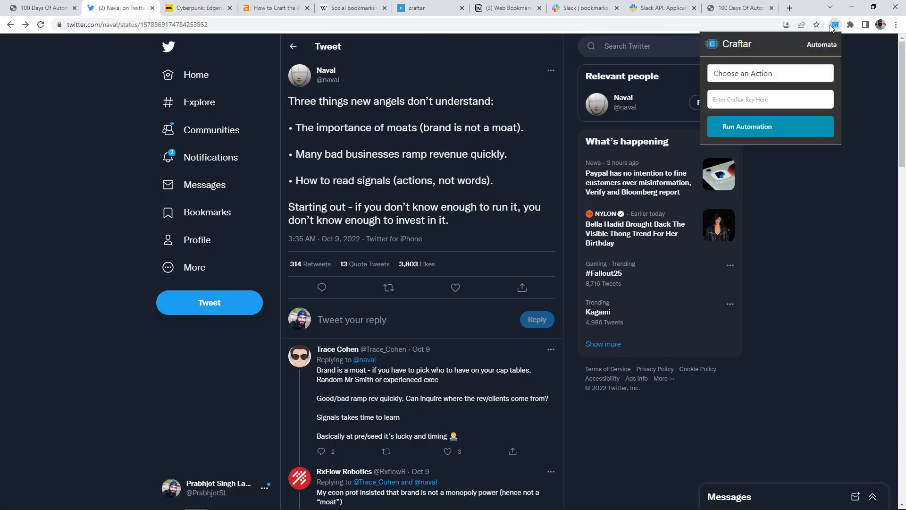
pyautogui.click(760, 76)
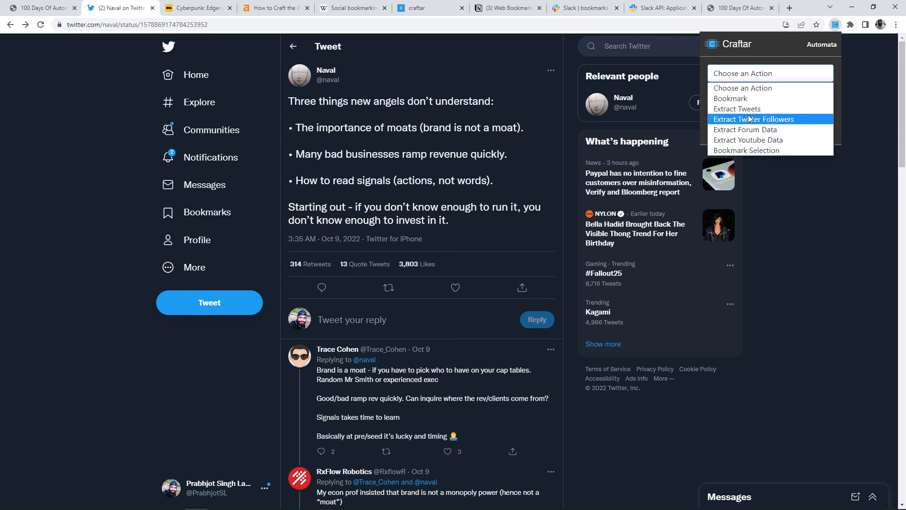
pyautogui.click(738, 149)
pyautogui.click(756, 100)
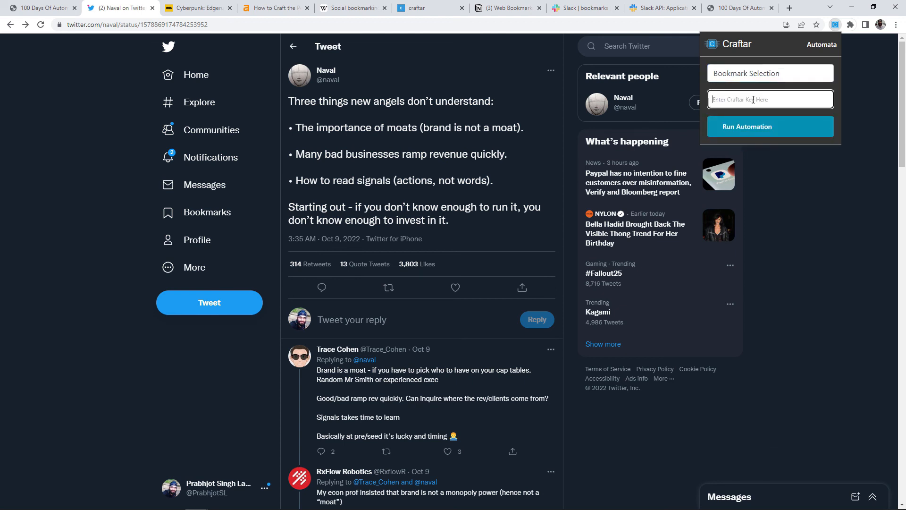
pyautogui.hotkey('ctrl', 'v')
pyautogui.click(757, 86)
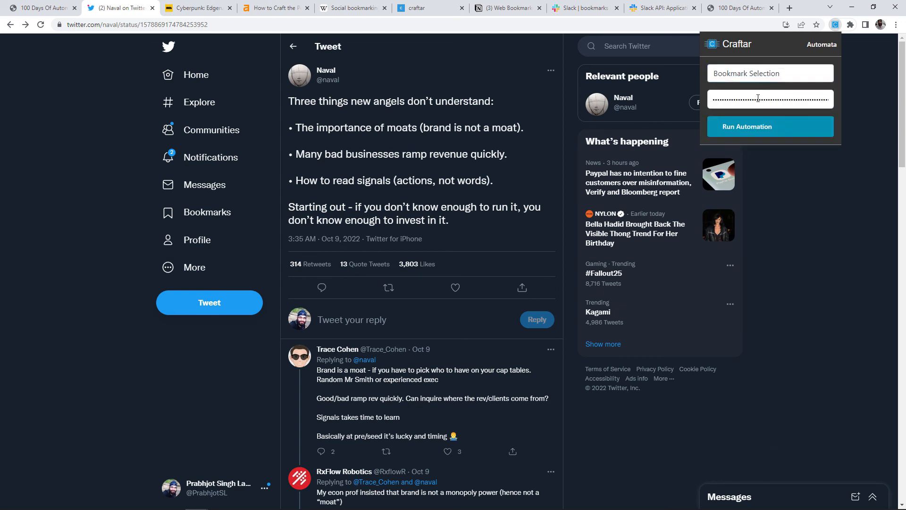
pyautogui.click(765, 134)
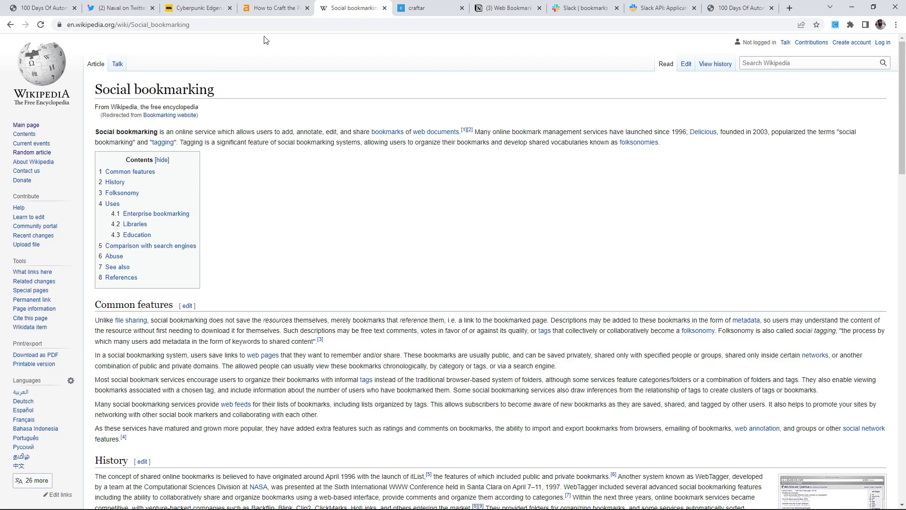
# Bookmark a passage from the Wikipedia Social bookmarking article's opening paragraph.
pyautogui.click(40, 25)
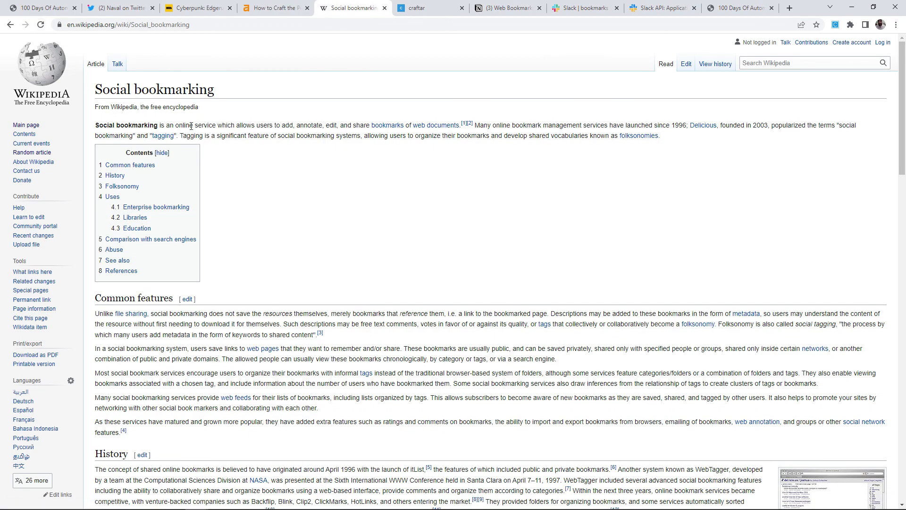
pyautogui.moveTo(194, 125); pyautogui.dragTo(286, 137)
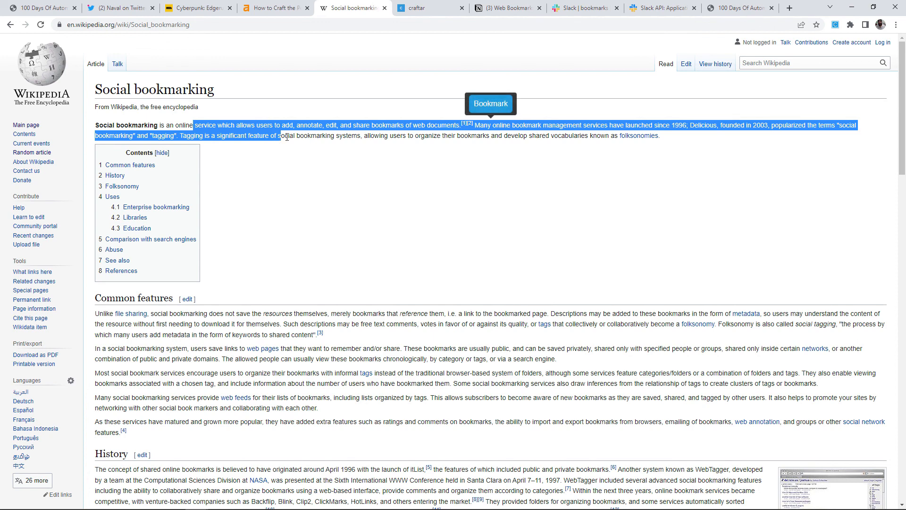
pyautogui.click(491, 105)
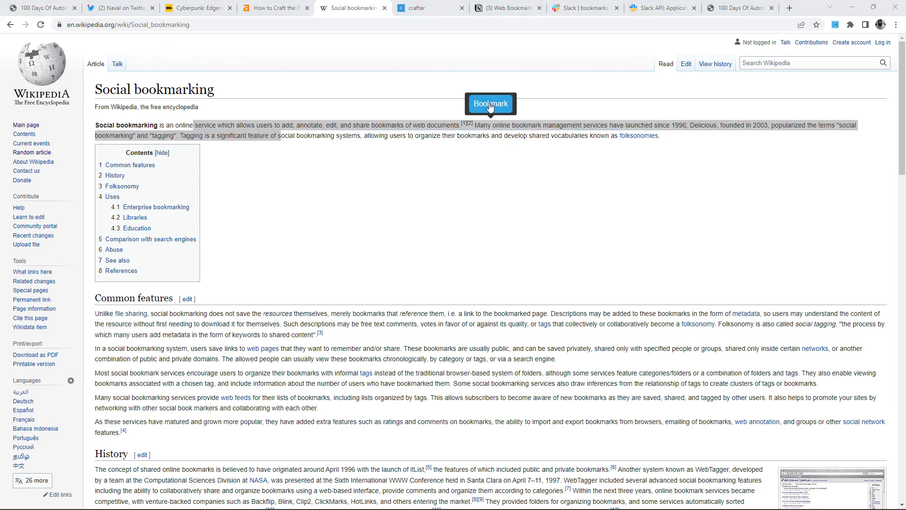
# Confirm the passage in Airtable row 13, Discord and Slack, then view Notion's Web Bookmarks.
pyautogui.hotkey('alt', 'Tab')
pyautogui.click(329, 260)
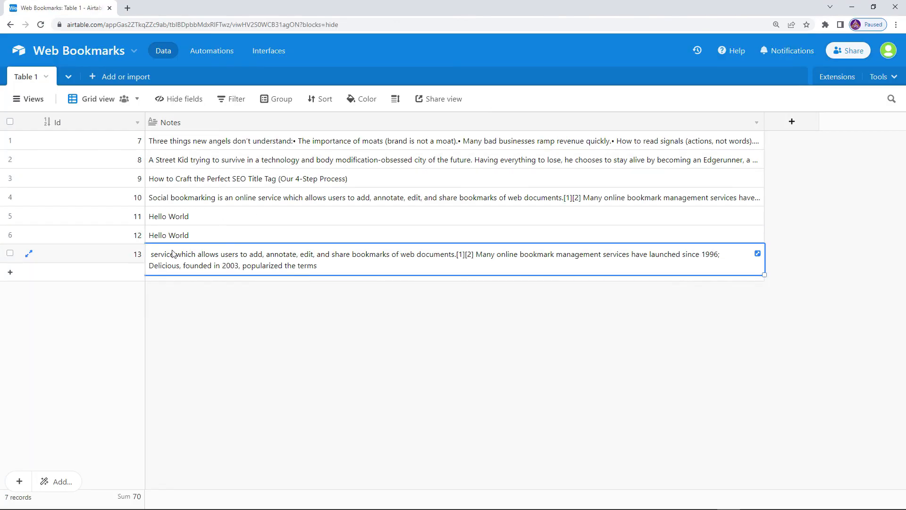
pyautogui.hotkey('alt', 'Tab')
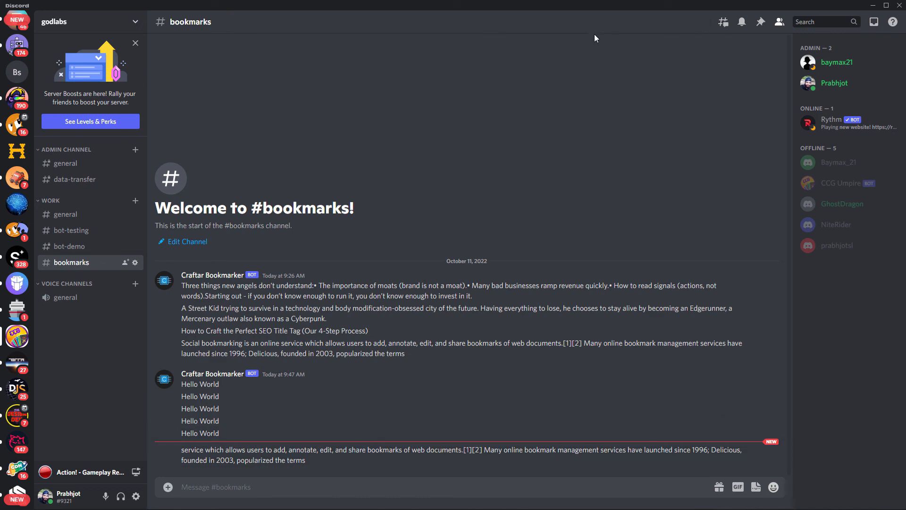
pyautogui.hotkey('alt', 'Tab')
pyautogui.moveTo(153, 427); pyautogui.dragTo(30, 406)
pyautogui.click(507, 8)
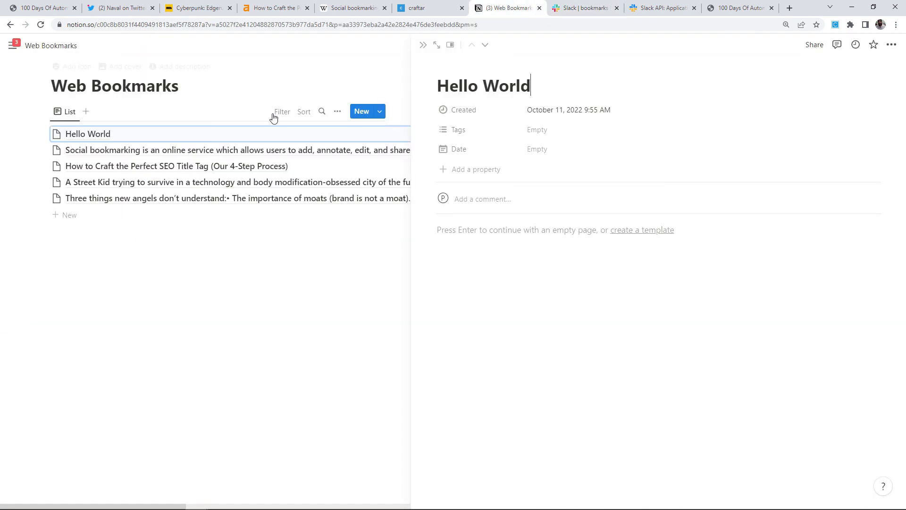